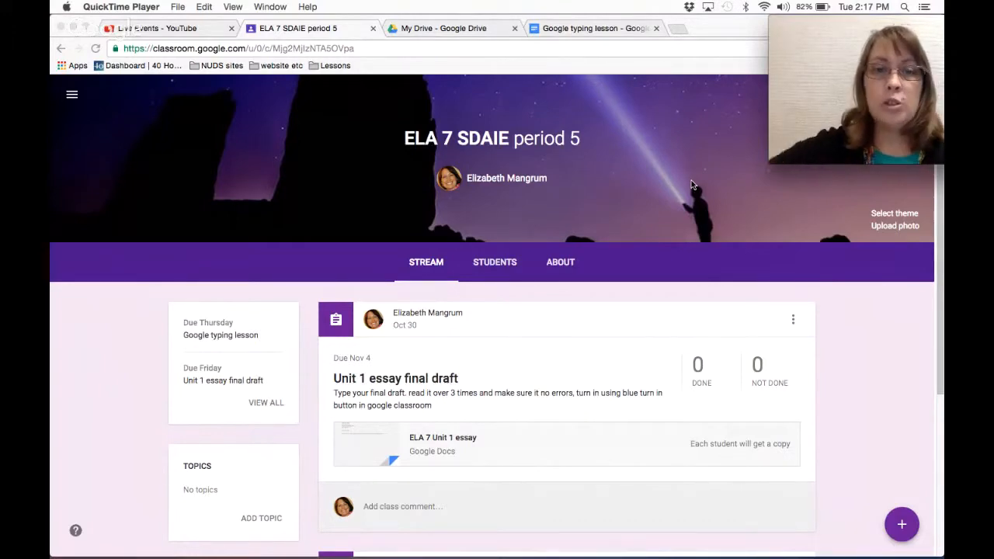
Scroll the Classroom stream to the Google typing lesson post and switch to its document.
{"action": "scroll", "coordinate": [597, 322], "scroll_direction": "down", "scroll_amount": 5}
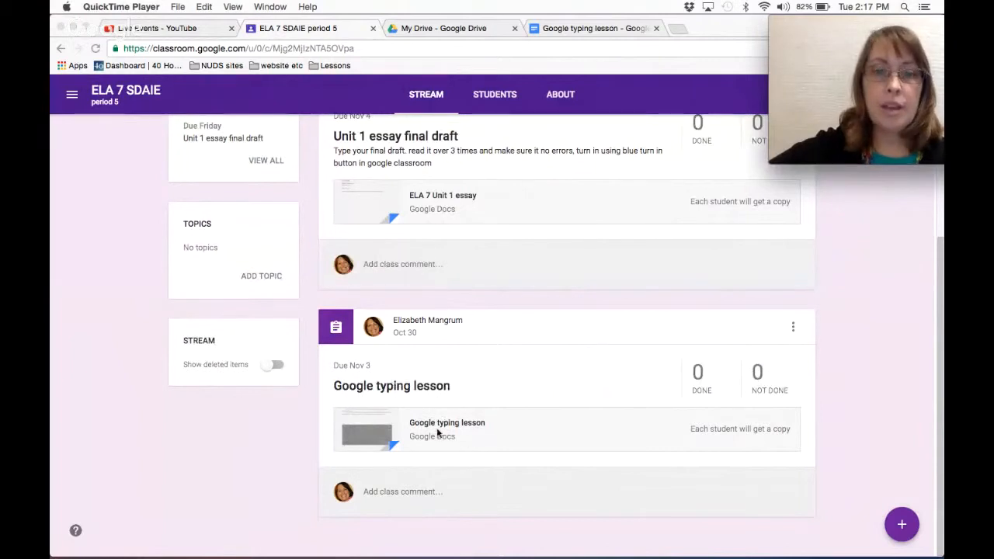
{"action": "left_click", "coordinate": [512, 381]}
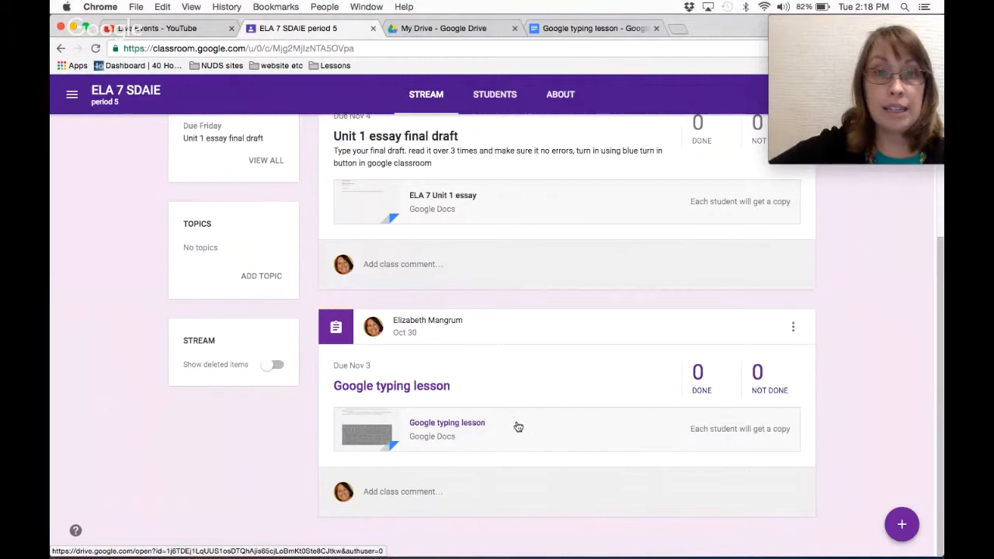
{"action": "left_click", "coordinate": [561, 28]}
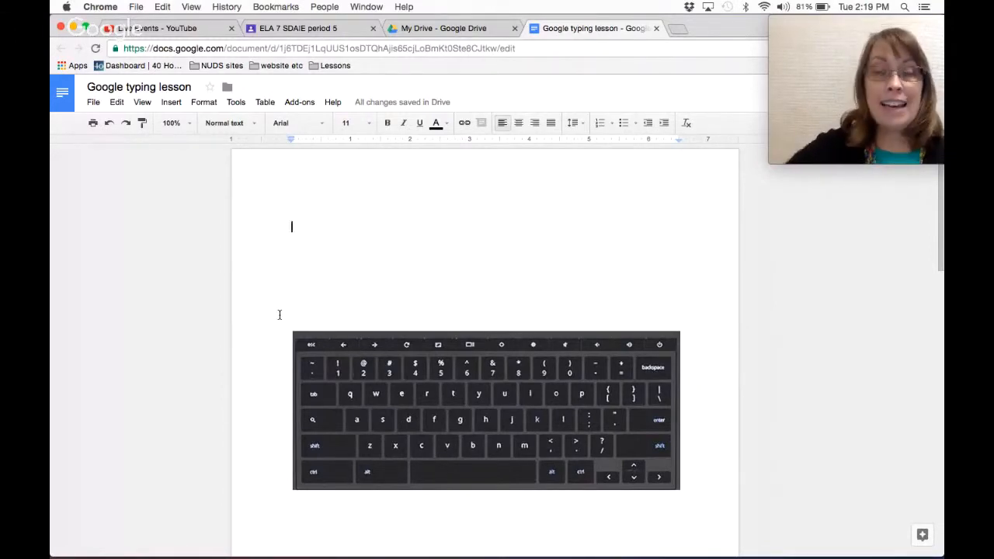
Show the zoom percentage options from the toolbar's zoom box.
{"action": "left_click", "coordinate": [191, 124]}
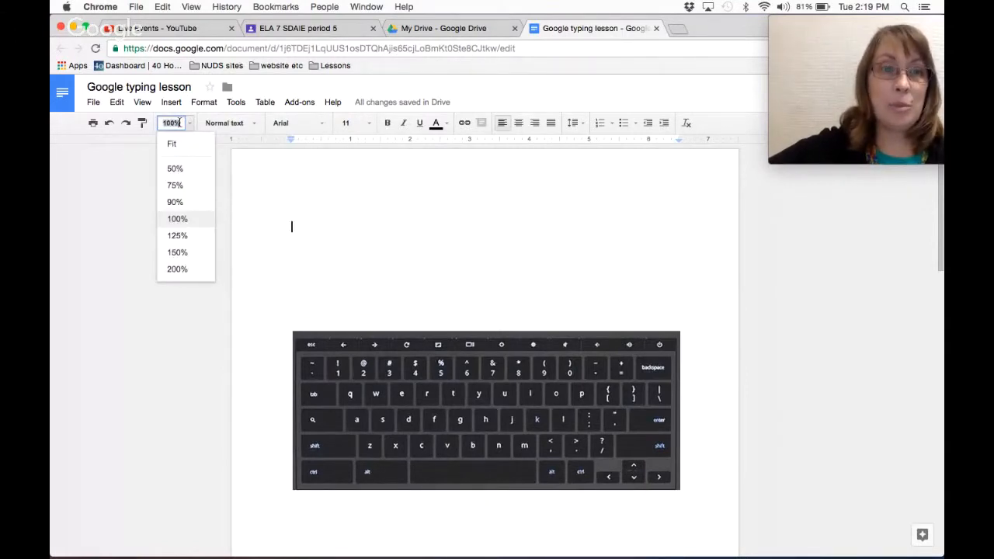
Zoom the document to 125%, then up to 150%.
{"action": "left_click", "coordinate": [177, 236]}
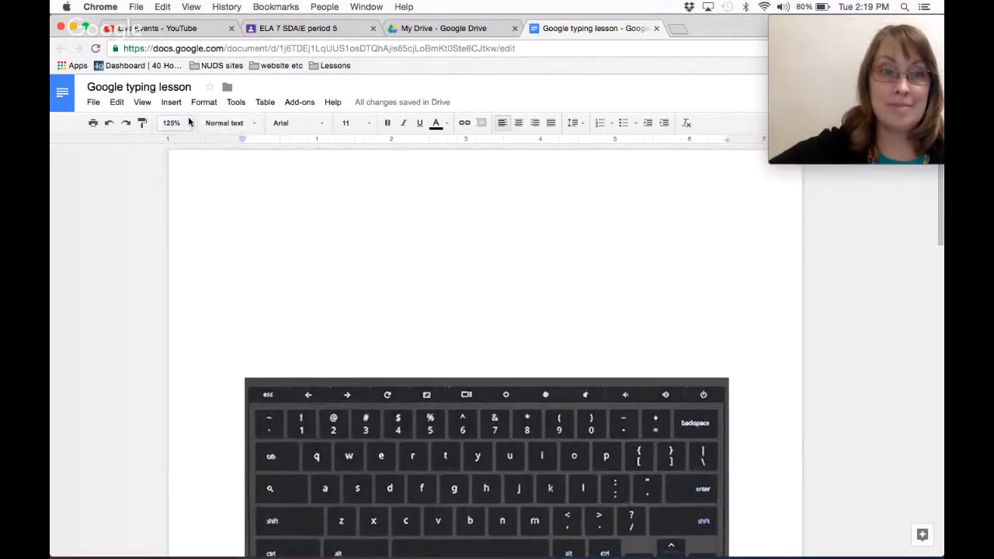
{"action": "left_click", "coordinate": [189, 123]}
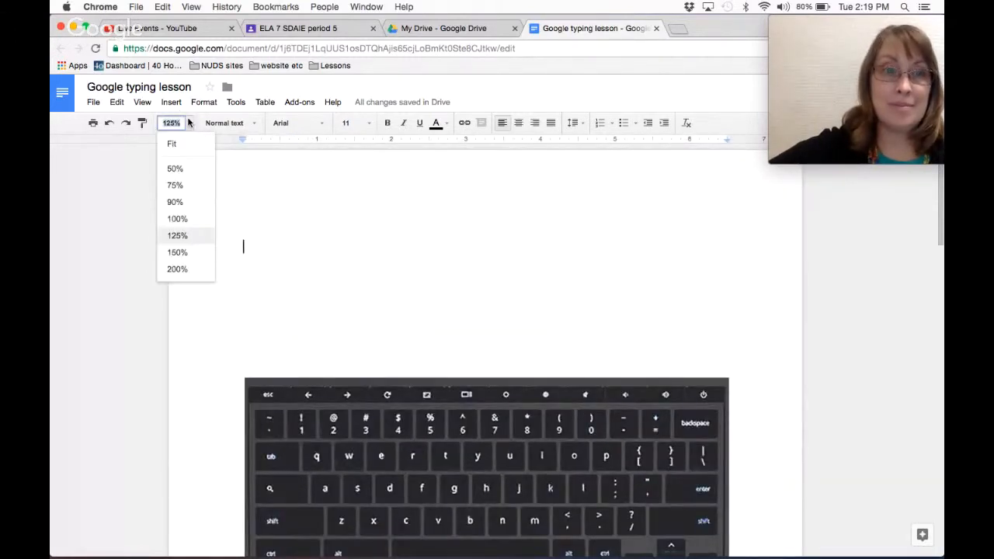
{"action": "left_click", "coordinate": [206, 251]}
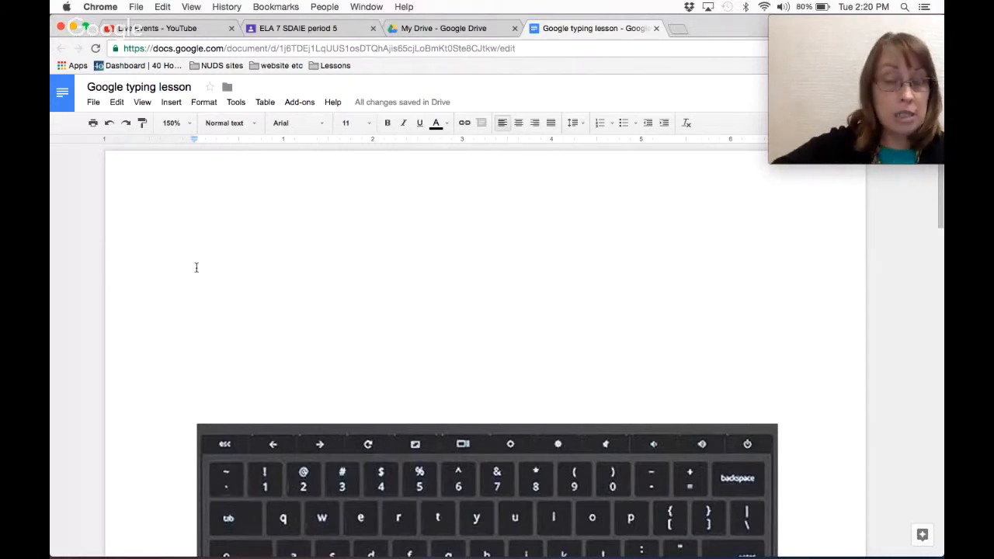
Type the title 'This is the title', trim its trailing spaces, and add blank lines below.
{"action": "type", "text": "This "}
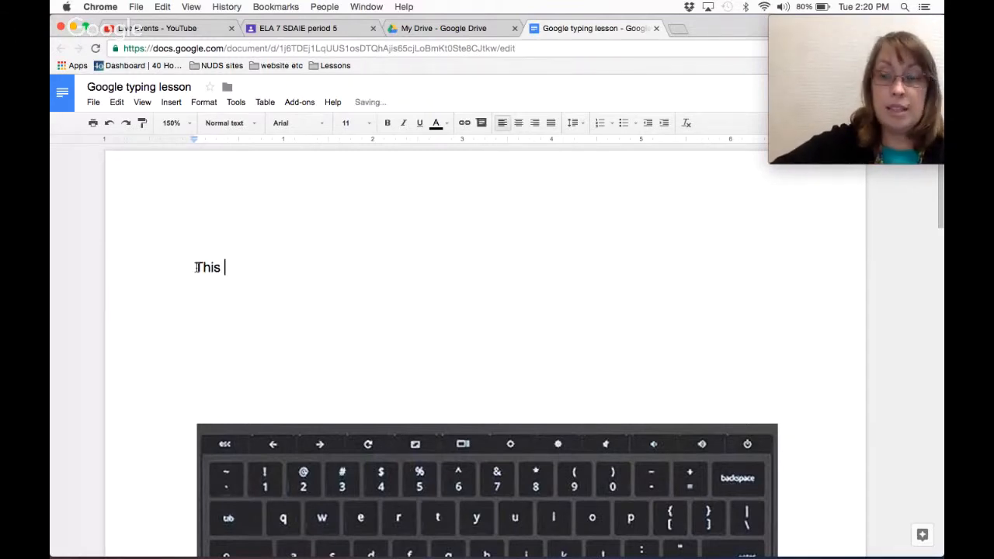
{"action": "type", "text": "is the title"}
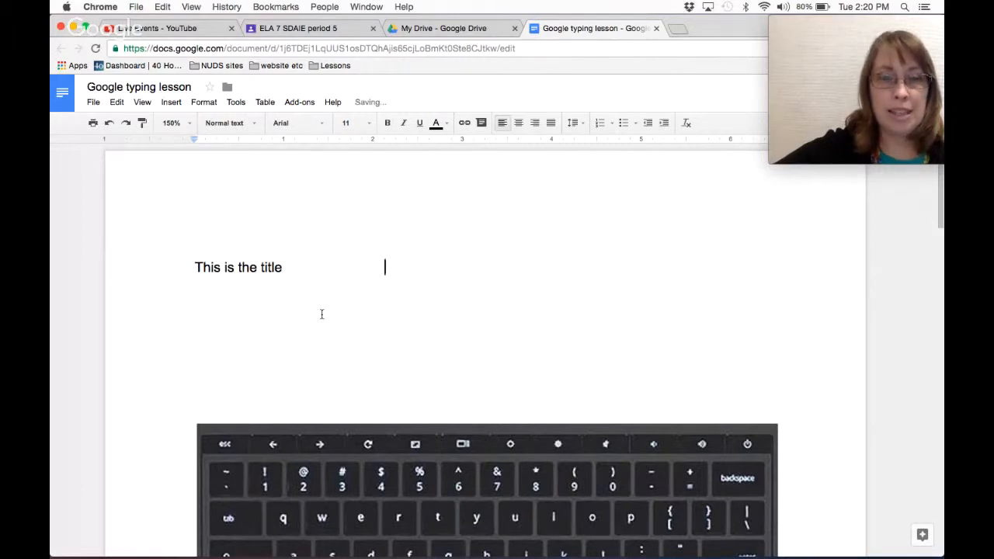
{"action": "key", "text": "BackSpace"}
{"action": "key", "text": "BackSpace"}
{"action": "key", "text": "BackSpace"}
{"action": "key", "text": "BackSpace"}
{"action": "key", "text": "BackSpace"}
{"action": "key", "text": "BackSpace"}
{"action": "key", "text": "BackSpace"}
{"action": "key", "text": "BackSpace"}
{"action": "key", "text": "BackSpace"}
{"action": "key", "text": "BackSpace"}
{"action": "key", "text": "BackSpace"}
{"action": "key", "text": "BackSpace"}
{"action": "key", "text": "BackSpace"}
{"action": "key", "text": "BackSpace"}
{"action": "key", "text": "BackSpace"}
{"action": "key", "text": "BackSpace"}
{"action": "key", "text": "BackSpace"}
{"action": "key", "text": "BackSpace"}
{"action": "key", "text": "BackSpace"}
{"action": "key", "text": "BackSpace"}
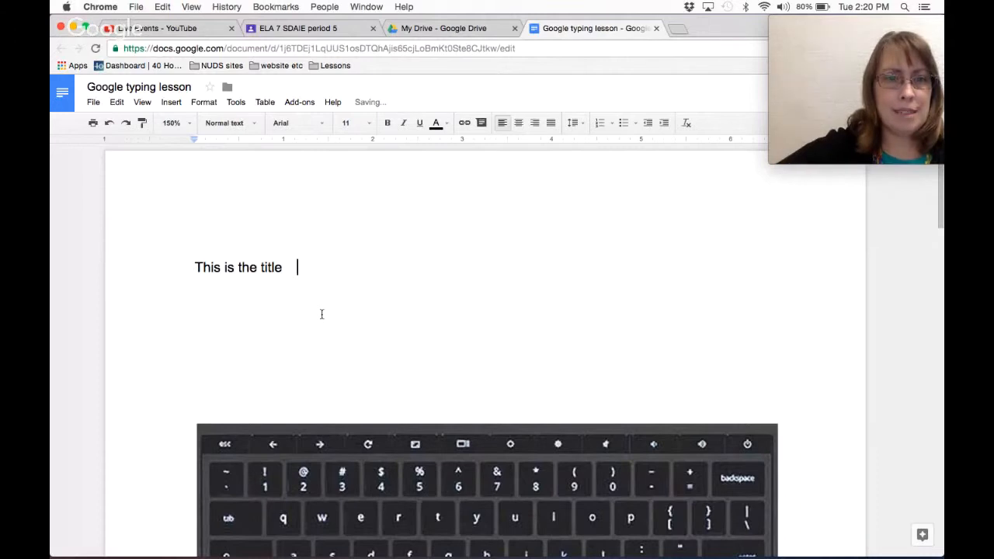
{"action": "key", "text": "BackSpace"}
{"action": "key", "text": "BackSpace"}
{"action": "key", "text": "BackSpace"}
{"action": "key", "text": "BackSpace"}
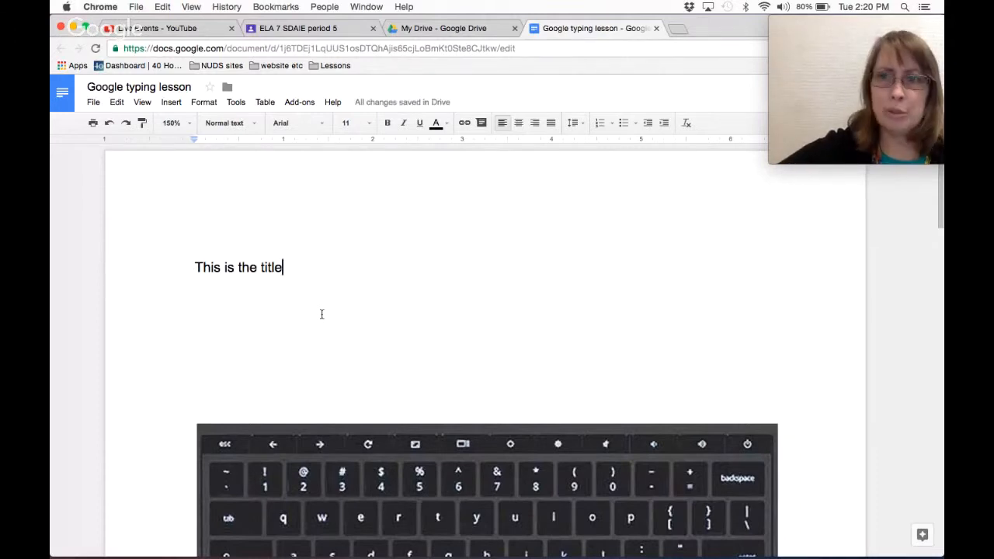
{"action": "scroll", "coordinate": [347, 367], "scroll_direction": "down", "scroll_amount": 5}
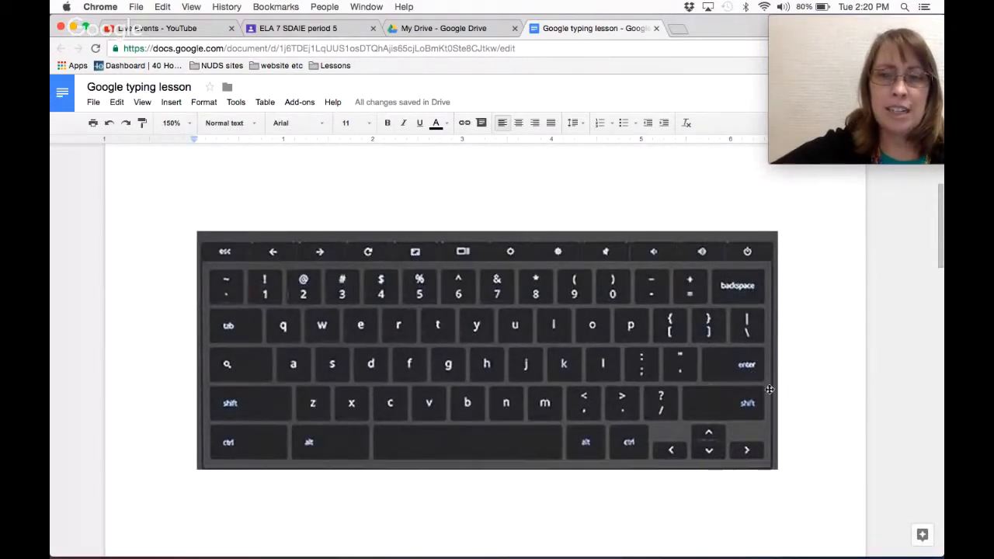
{"action": "scroll", "coordinate": [485, 279], "scroll_direction": "up", "scroll_amount": 2}
{"action": "scroll", "coordinate": [484, 280], "scroll_direction": "up", "scroll_amount": 3}
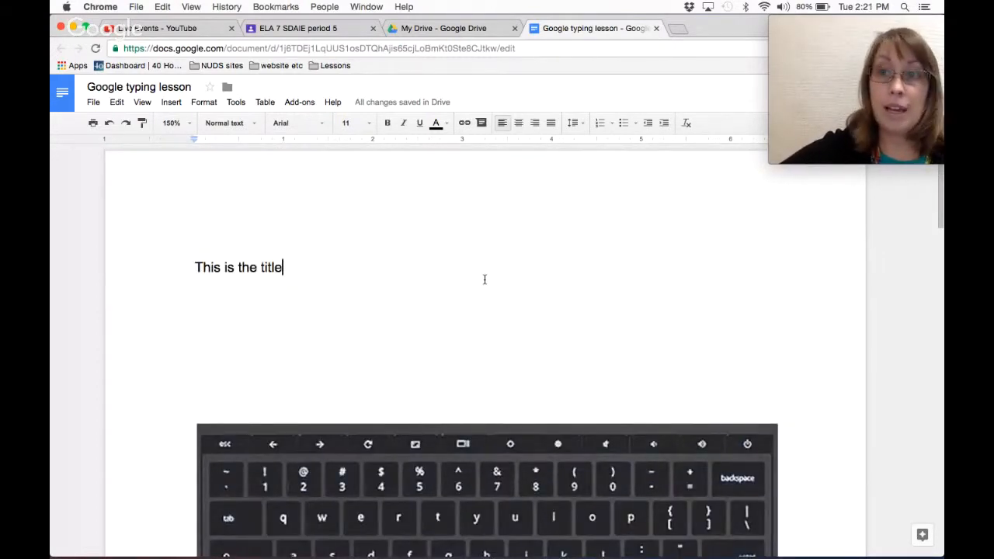
{"action": "key", "text": "Return"}
{"action": "key", "text": "Return"}
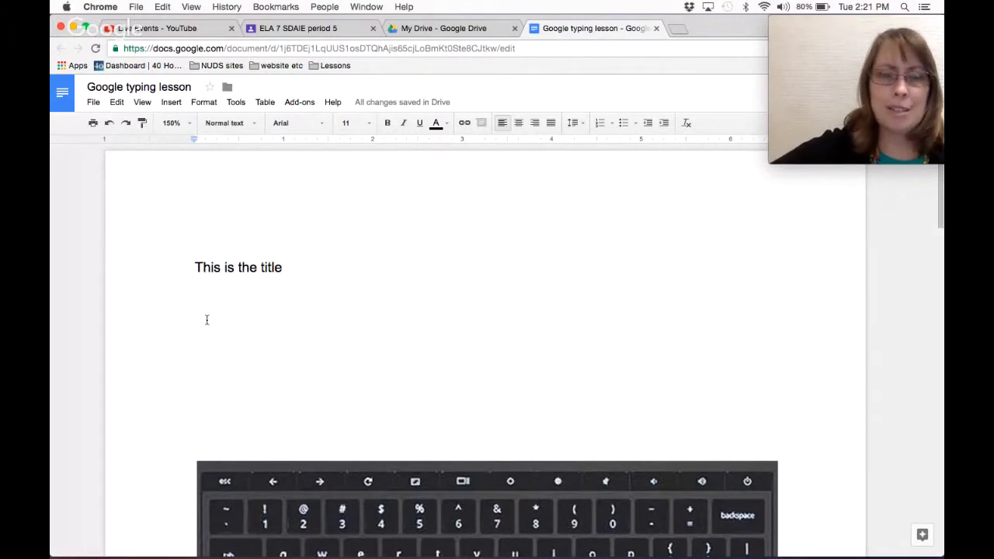
{"action": "scroll", "coordinate": [207, 319], "scroll_direction": "down", "scroll_amount": 2}
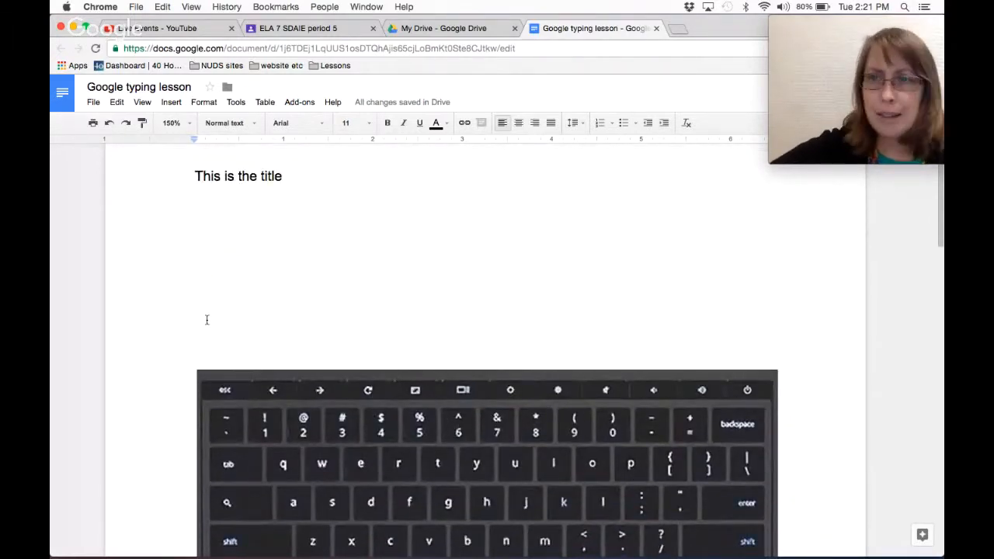
{"action": "scroll", "coordinate": [297, 417], "scroll_direction": "down", "scroll_amount": 2}
{"action": "scroll", "coordinate": [296, 417], "scroll_direction": "down", "scroll_amount": 1}
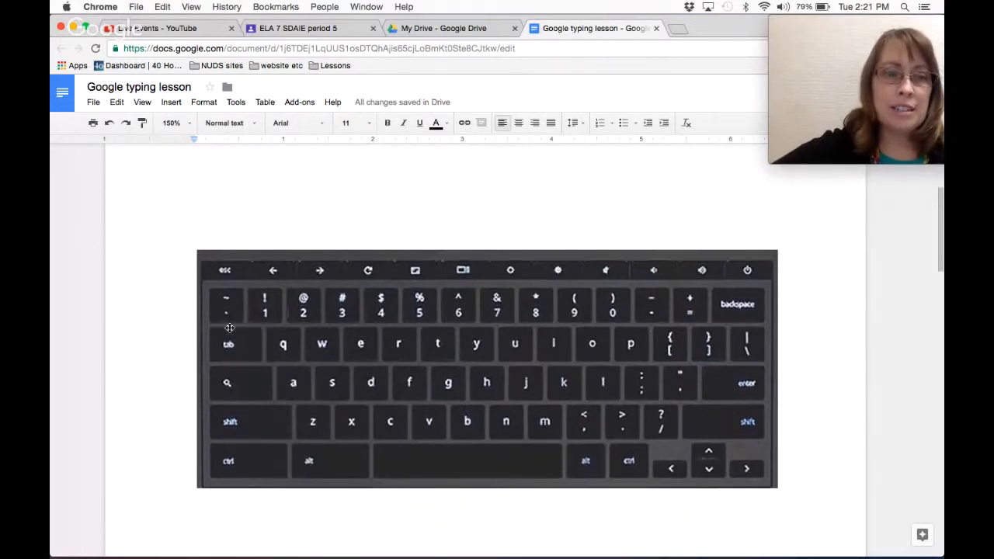
{"action": "scroll", "coordinate": [221, 320], "scroll_direction": "up", "scroll_amount": 5}
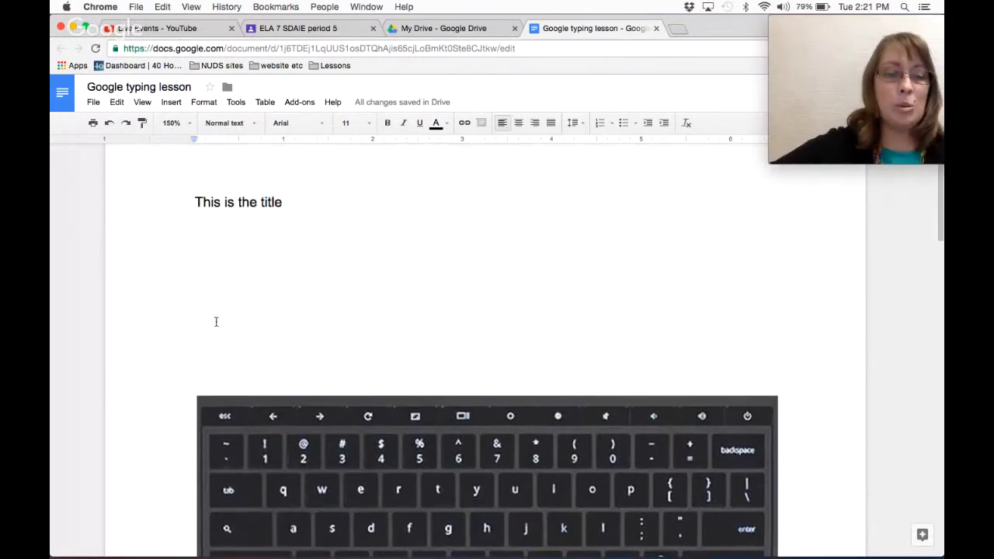
Indent the line and type 'This is the first sentence of my first paragraph. I'.
{"action": "key", "text": "Tab"}
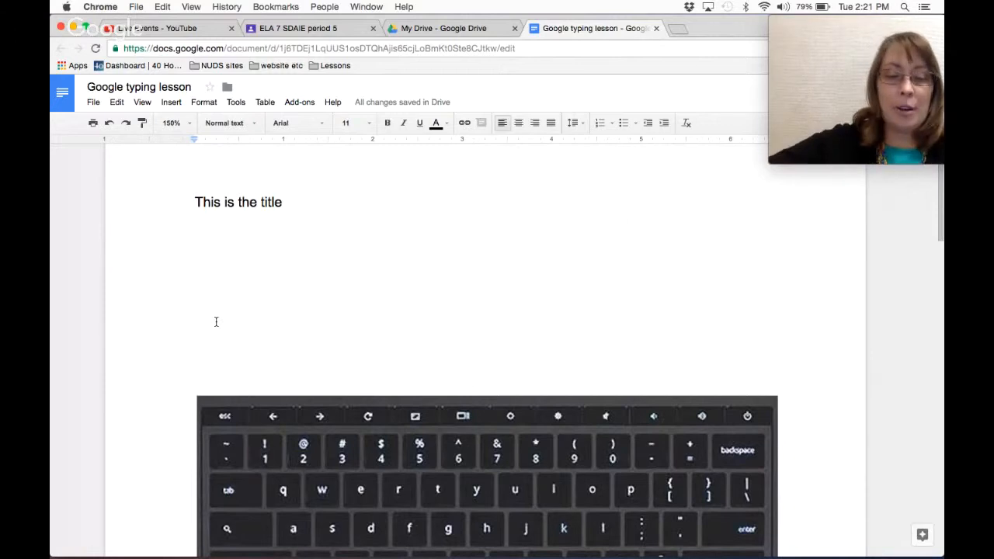
{"action": "type", "text": "This "}
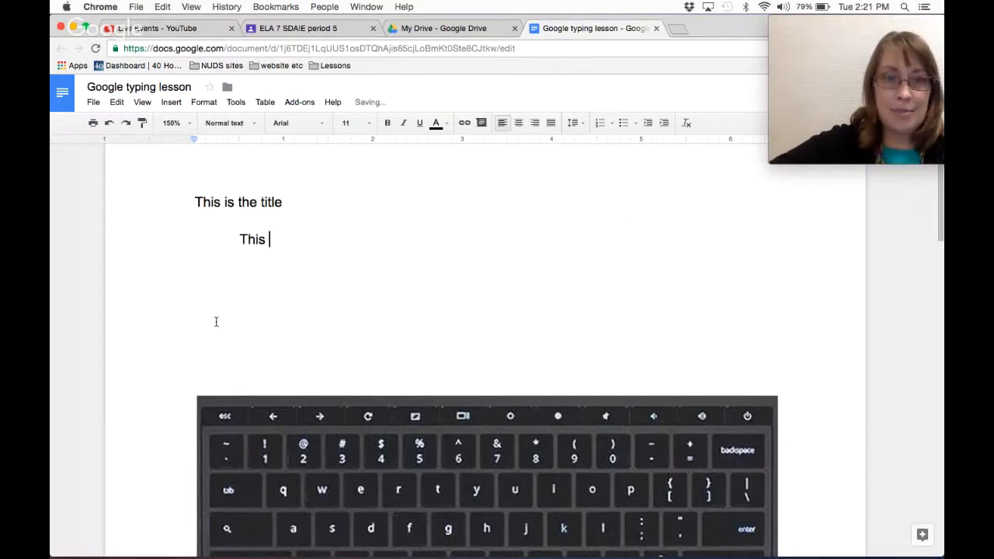
{"action": "type", "text": "is the firs"}
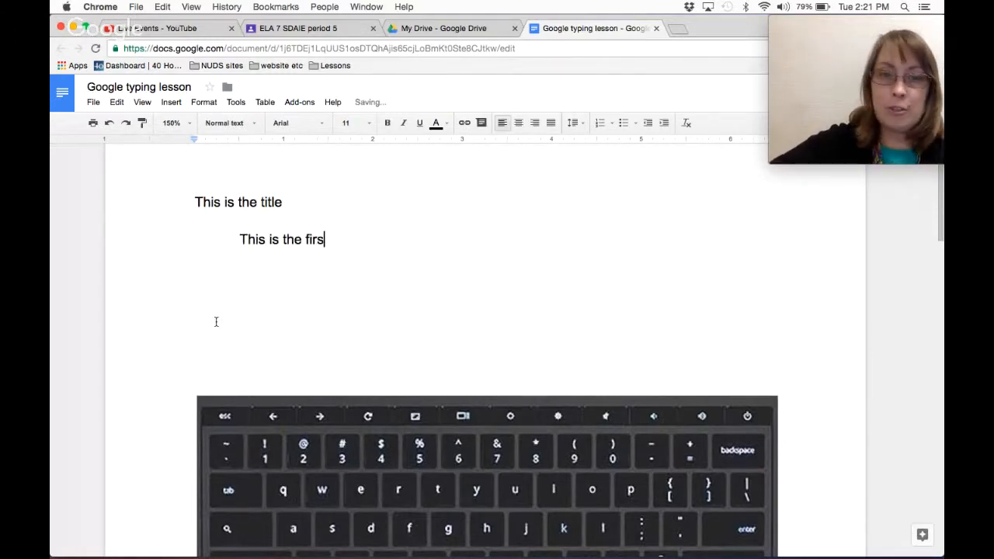
{"action": "type", "text": "t sentence of m"}
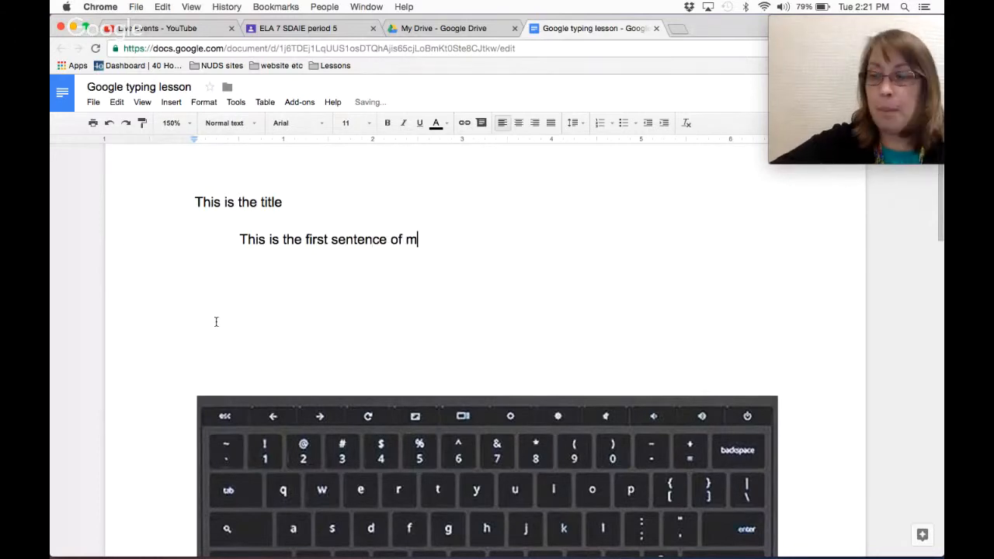
{"action": "type", "text": "y first para"}
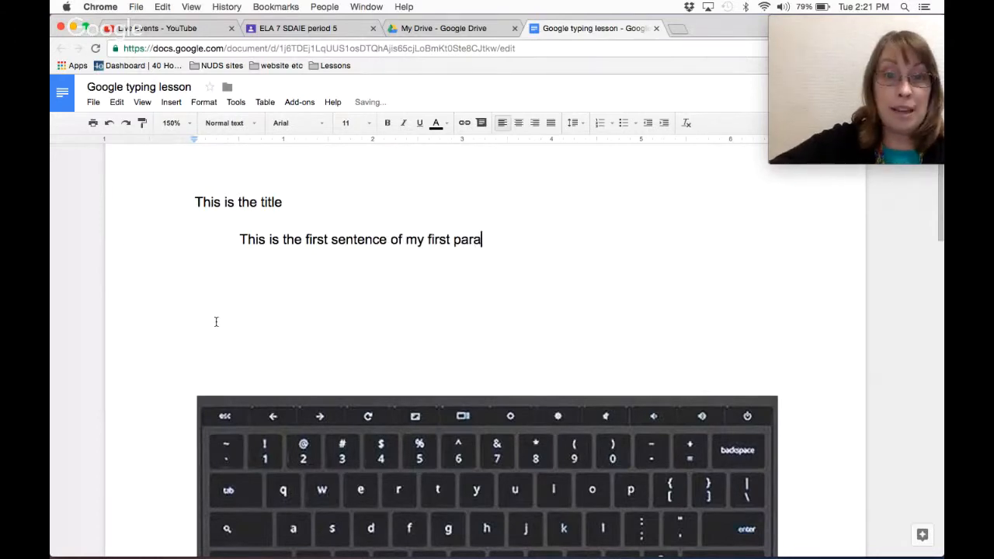
{"action": "type", "text": "graph."}
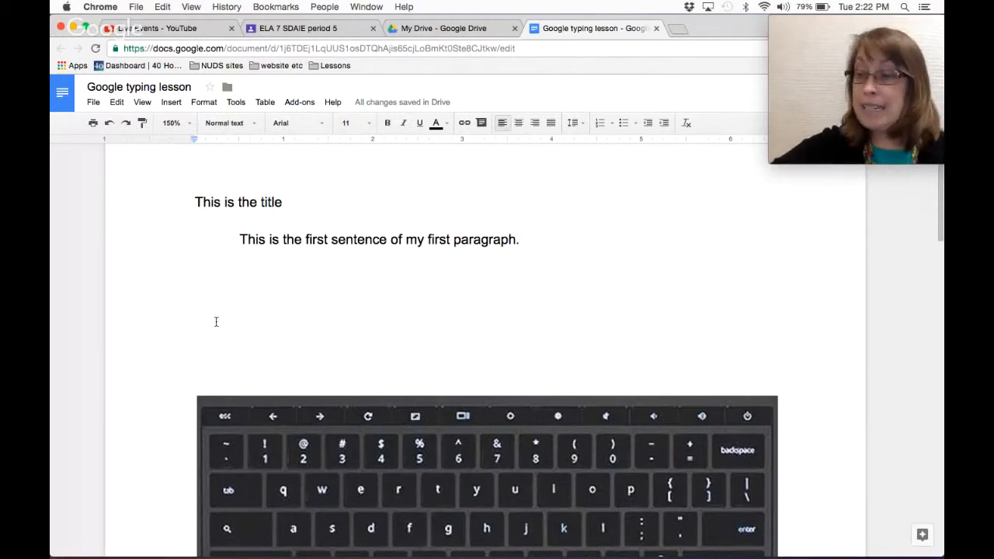
{"action": "type", "text": "I"}
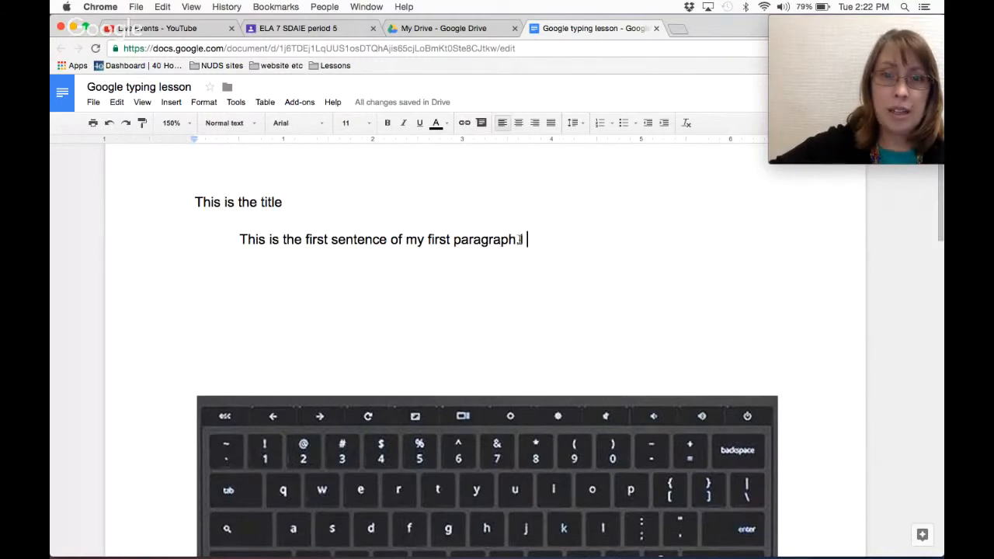
Continue the first paragraph with 'need to make sure I type correct.'.
{"action": "left_click", "coordinate": [519, 243]}
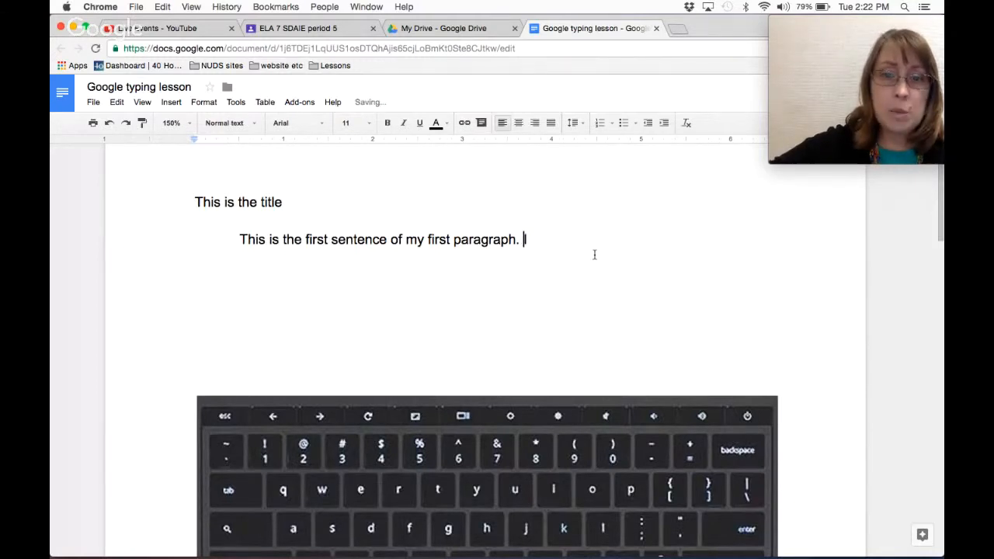
{"action": "left_click", "coordinate": [559, 243]}
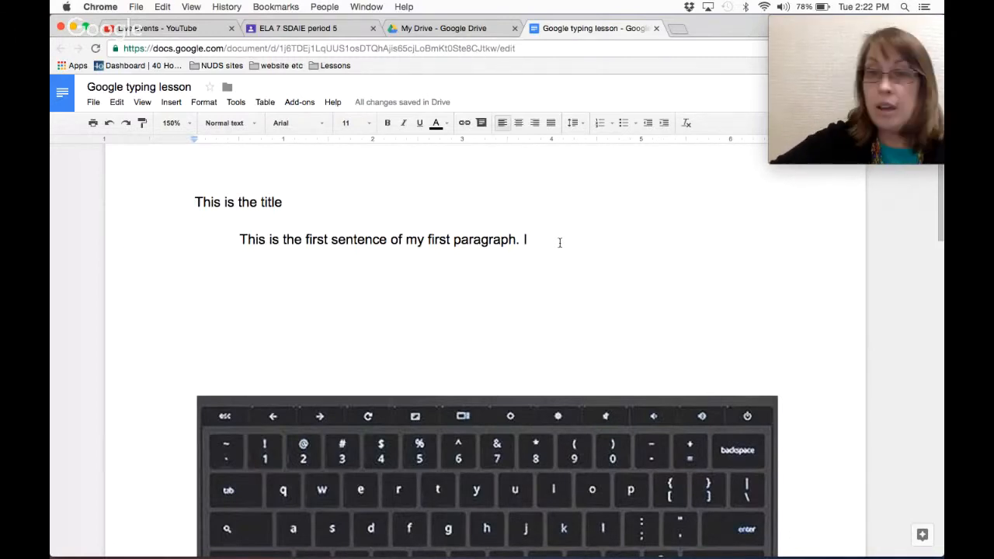
{"action": "type", "text": "need "}
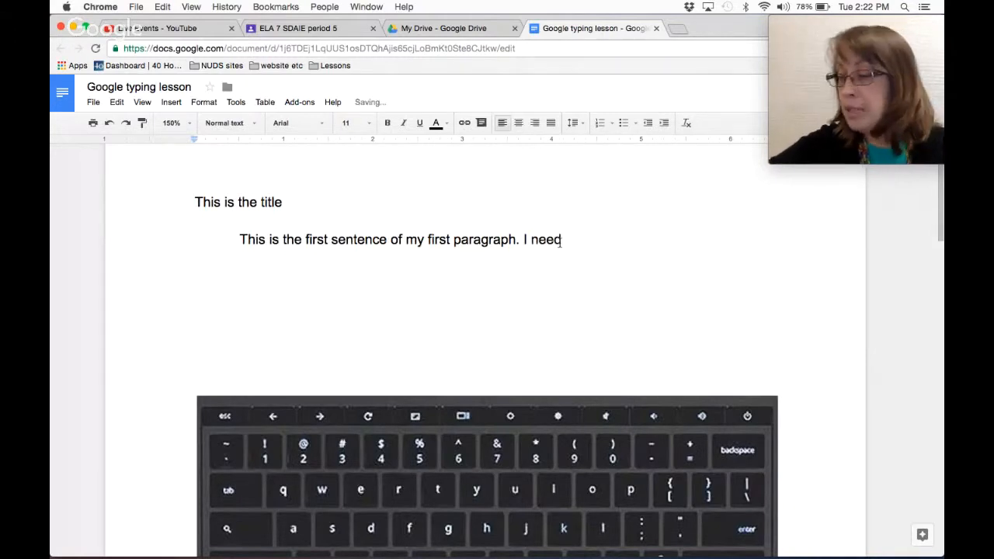
{"action": "type", "text": "to make"}
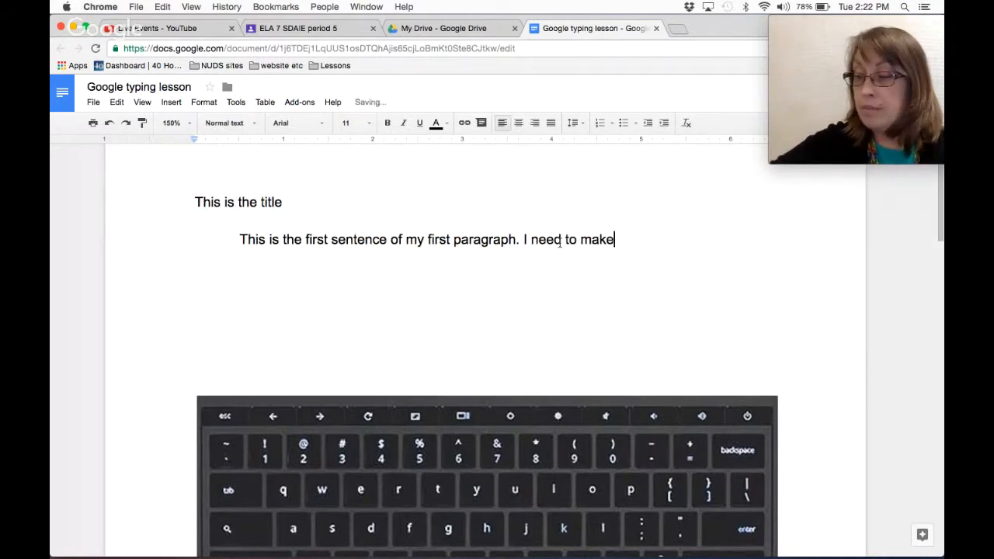
{"action": "type", "text": " sure I tu"}
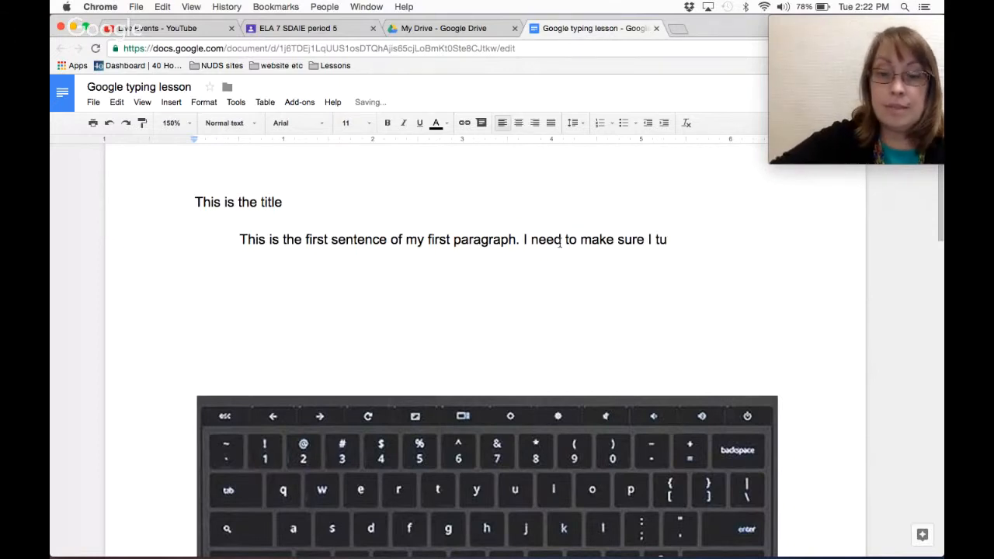
{"action": "key", "text": "BackSpace"}
{"action": "type", "text": "y"}
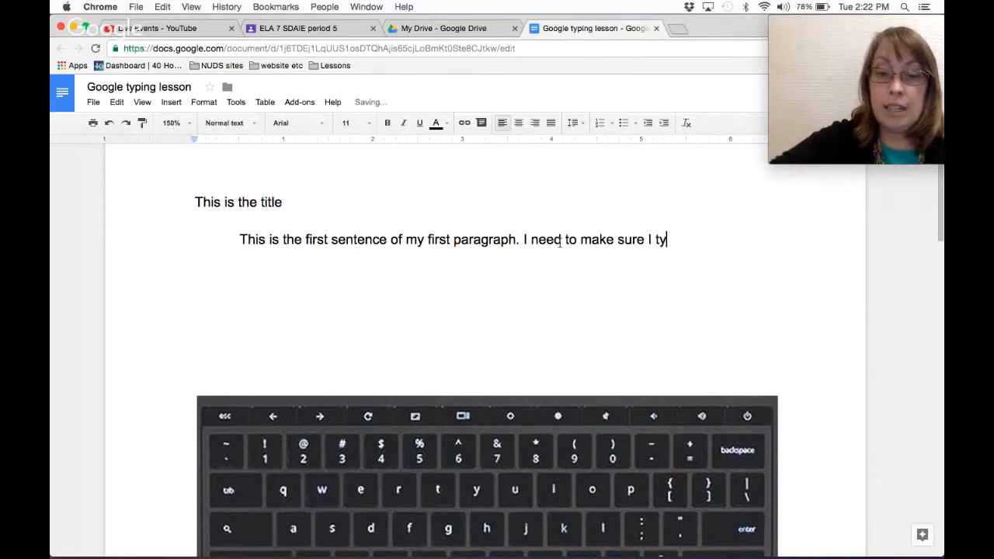
{"action": "type", "text": "pe"}
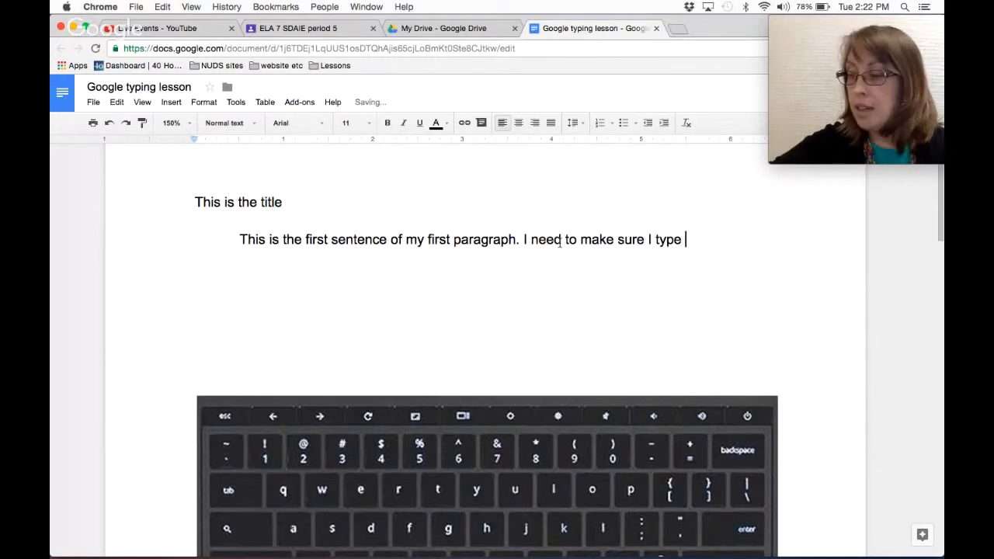
{"action": "type", "text": " correct."}
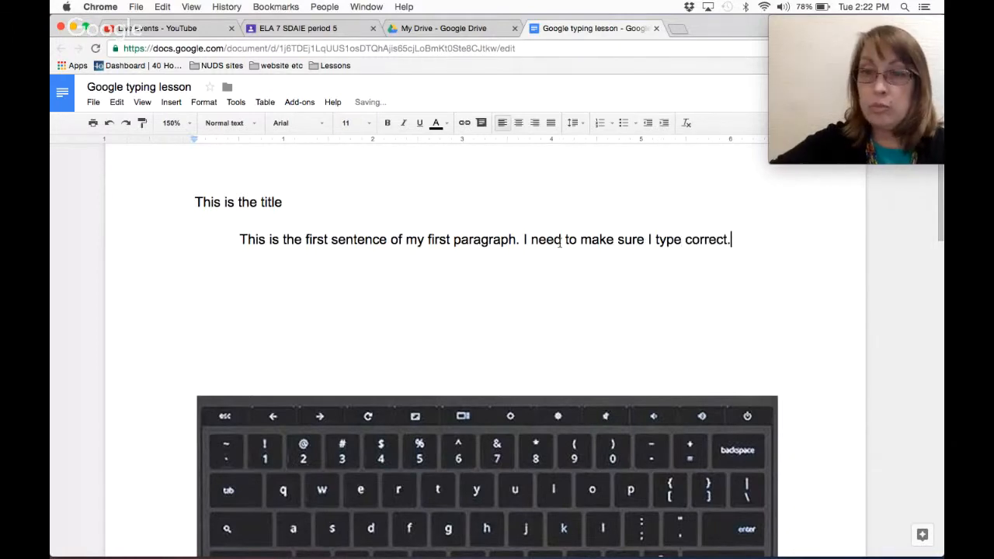
Change 'correct.' to 'correctly' and add 'and make sure I indent my paragraphs.'.
{"action": "key", "text": "BackSpace"}
{"action": "type", "text": "lu"}
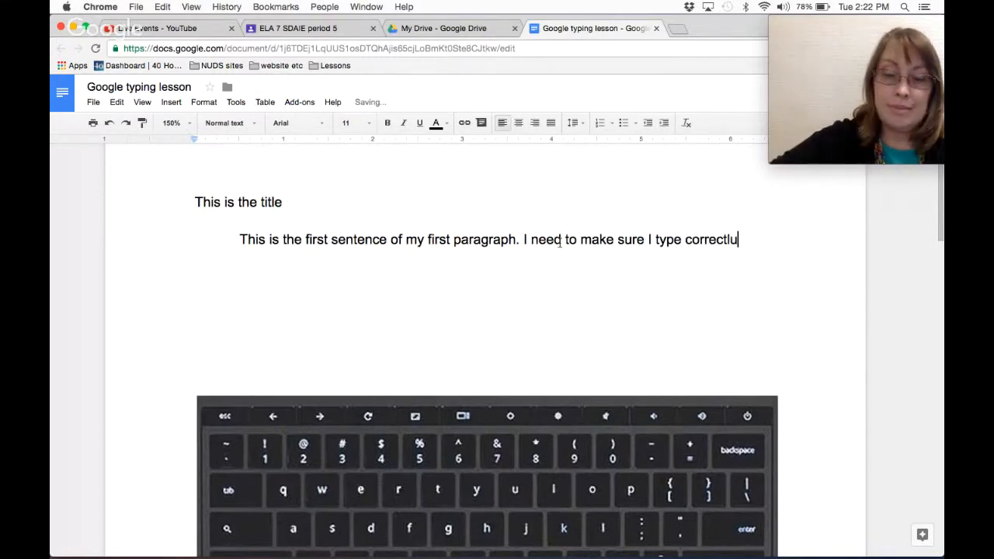
{"action": "key", "text": "BackSpace"}
{"action": "type", "text": "y"}
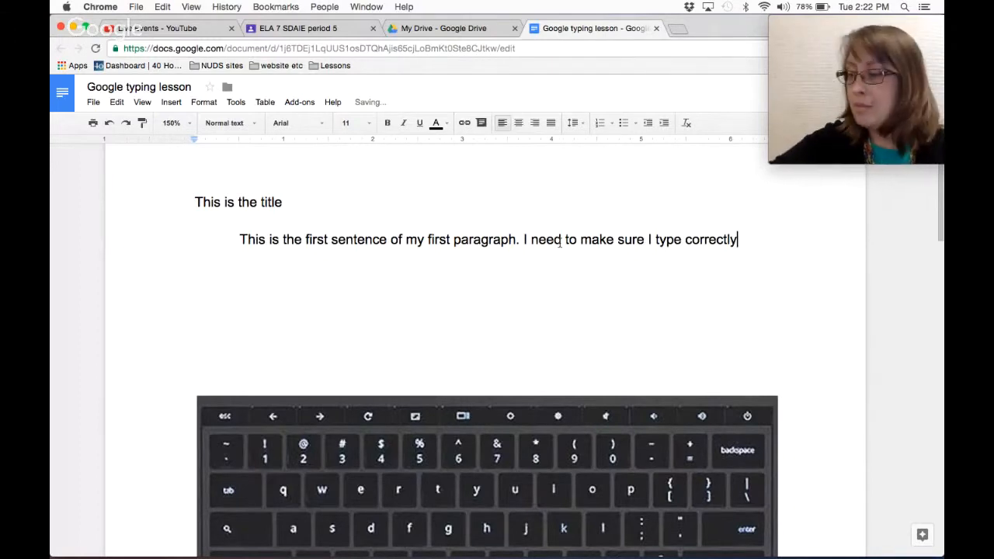
{"action": "type", "text": " and make s"}
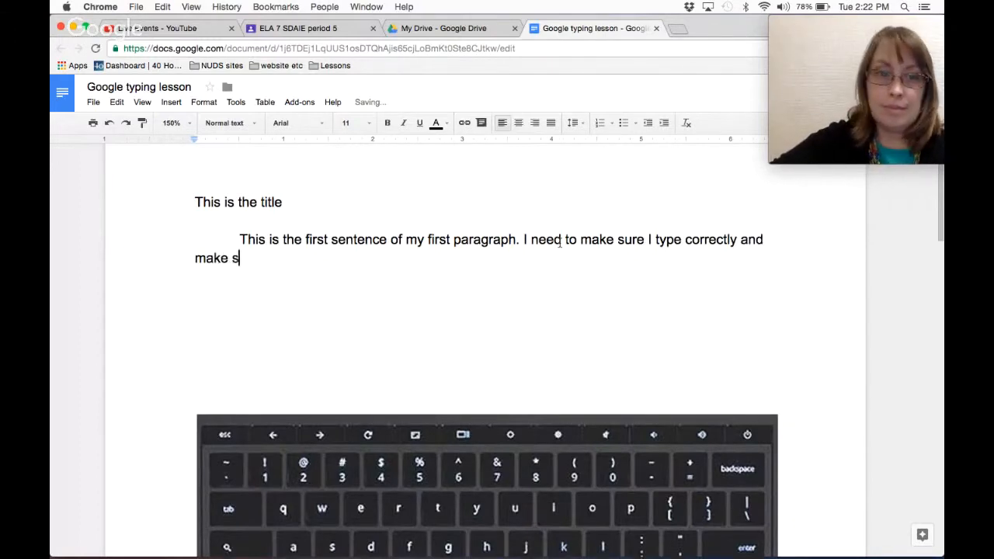
{"action": "type", "text": "ure I idente"}
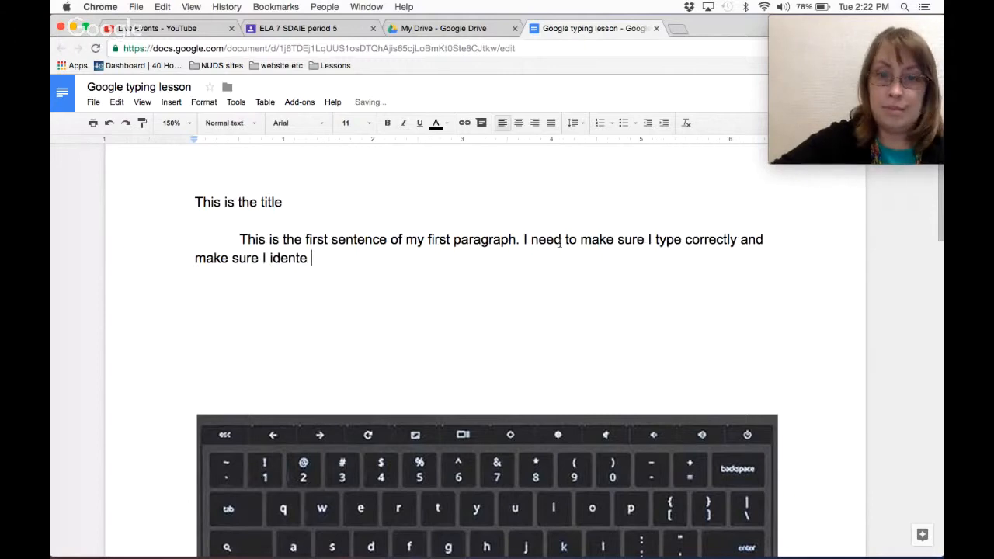
{"action": "key", "text": "BackSpace"}
{"action": "key", "text": "BackSpace"}
{"action": "key", "text": "BackSpace"}
{"action": "key", "text": "BackSpace"}
{"action": "key", "text": "BackSpace"}
{"action": "key", "text": "BackSpace"}
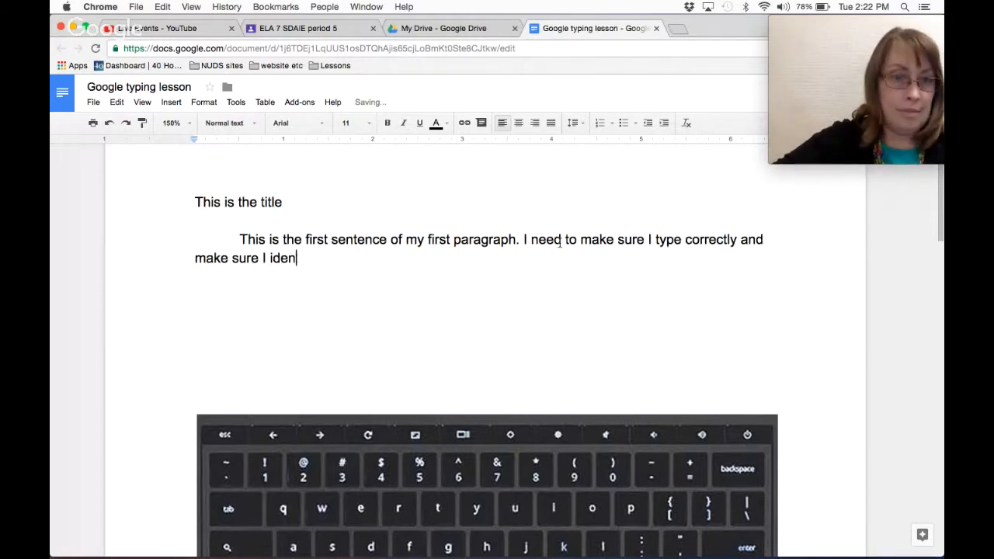
{"action": "type", "text": "ndent "}
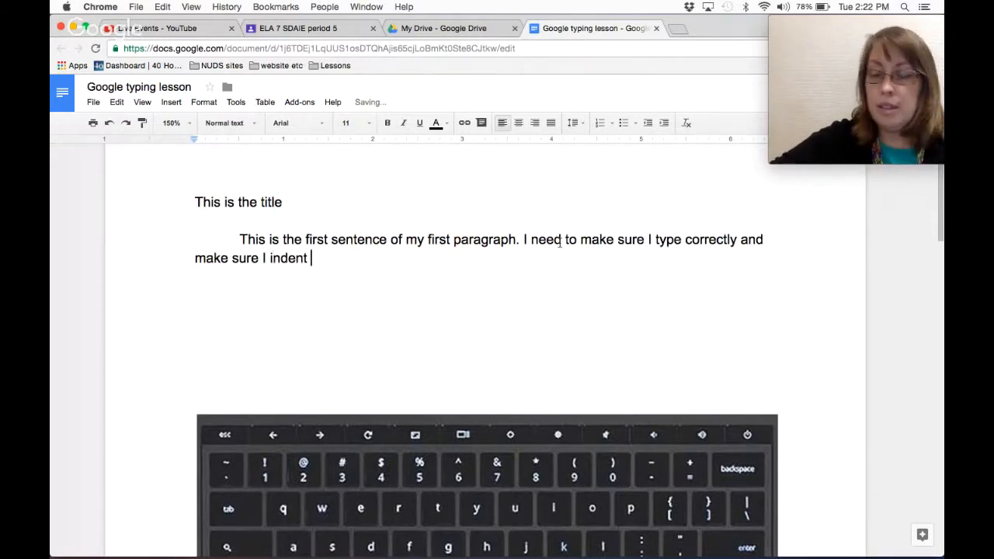
{"action": "type", "text": "my "}
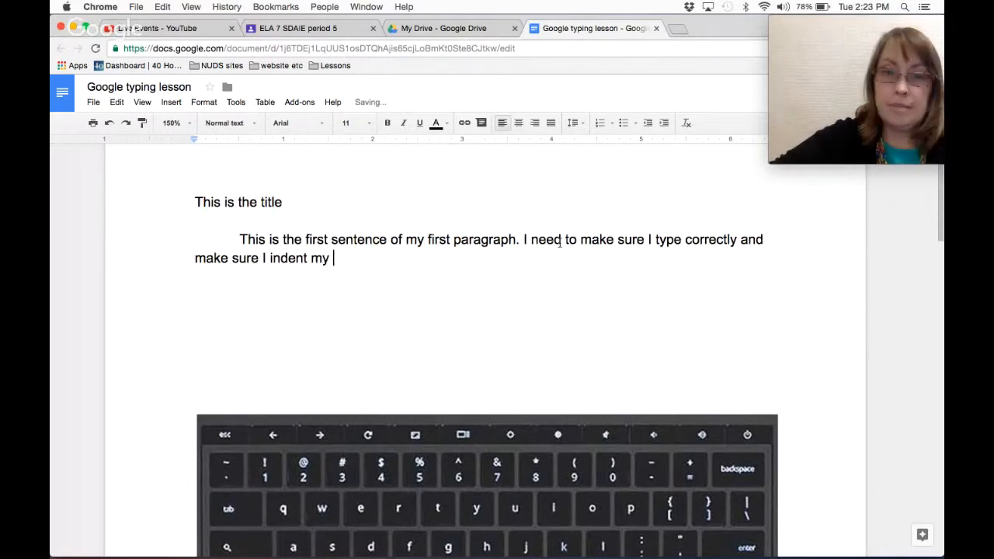
{"action": "type", "text": "paragraphs"}
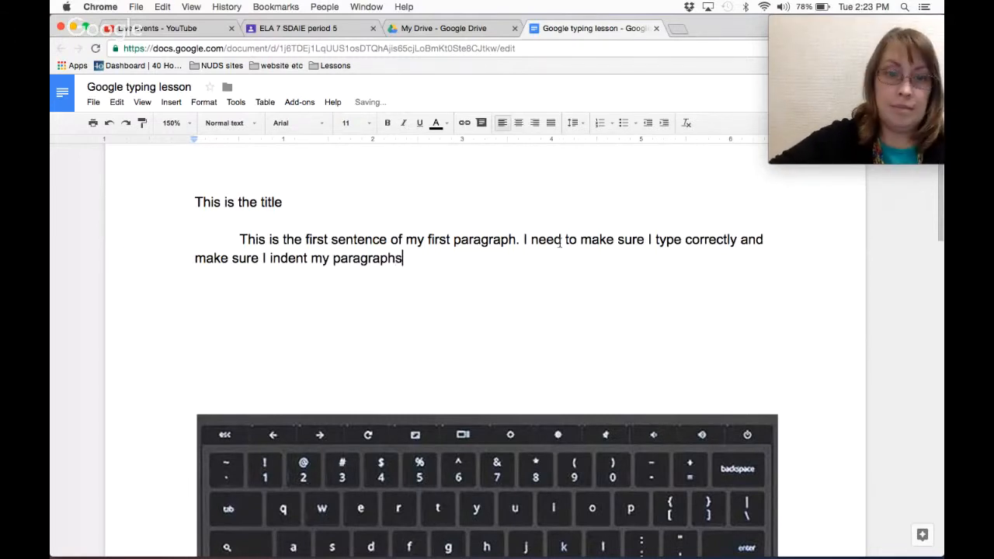
{"action": "type", "text": "."}
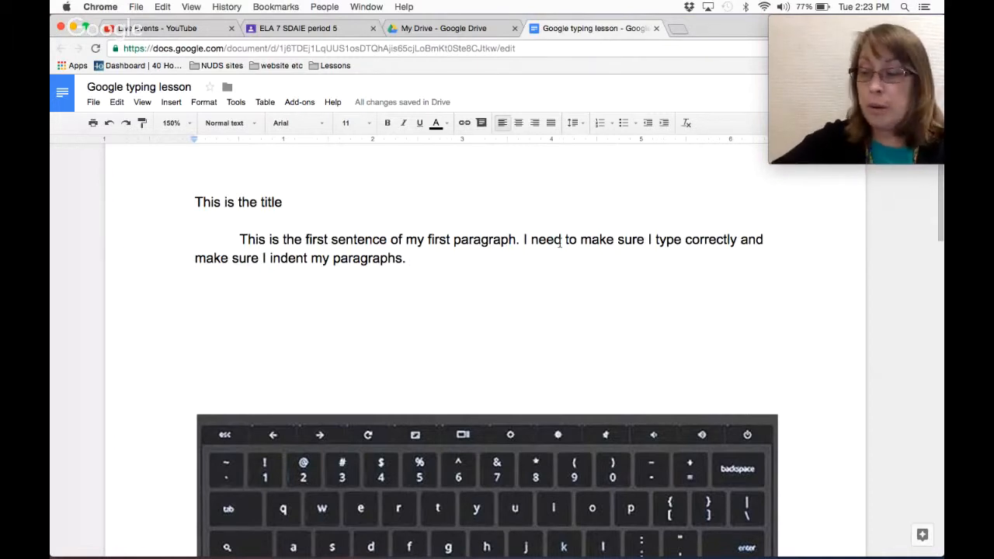
Append 'I can use the back arrow to undo something I erased.' to the first paragraph.
{"action": "type", "text": "I can use "}
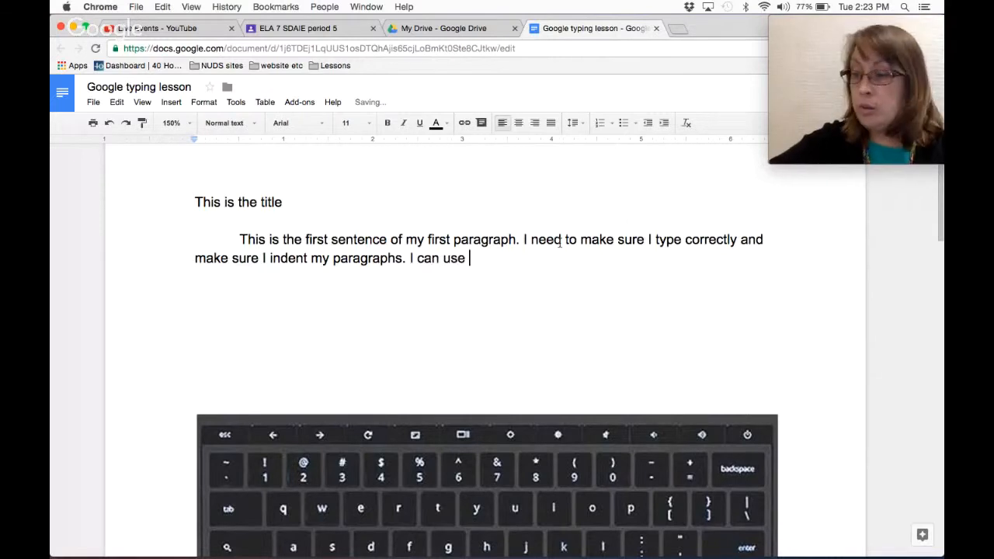
{"action": "type", "text": "the back "}
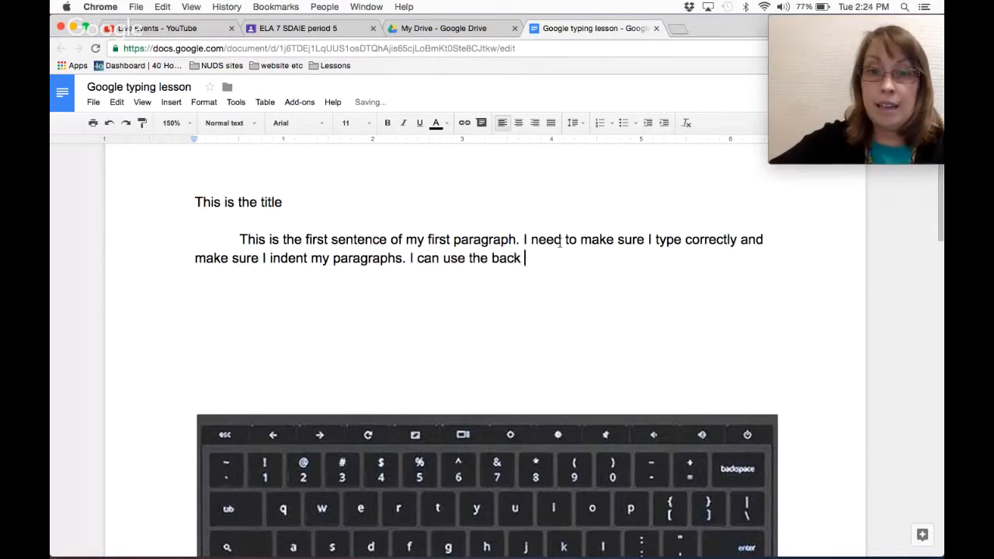
{"action": "type", "text": "arrow to un"}
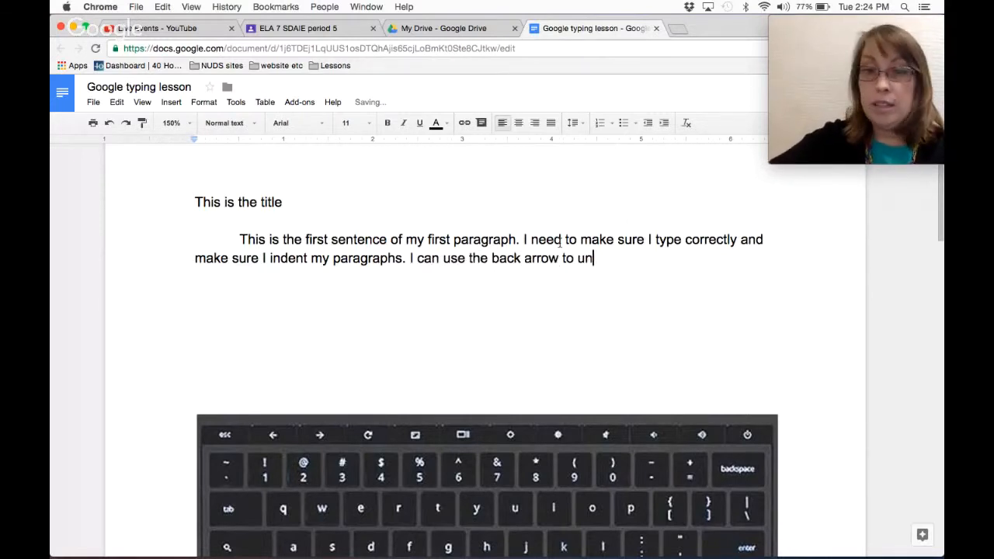
{"action": "type", "text": "do so"}
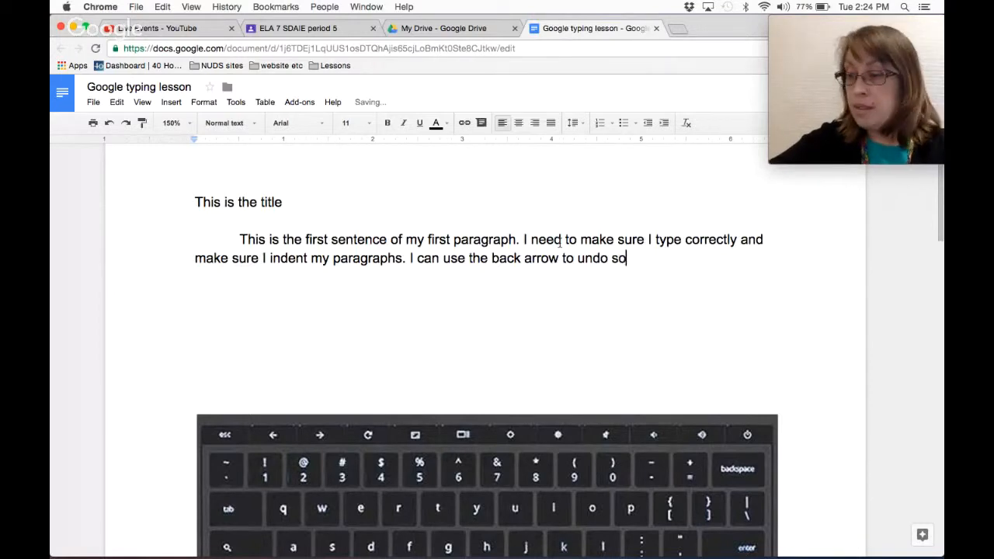
{"action": "type", "text": "mething I"}
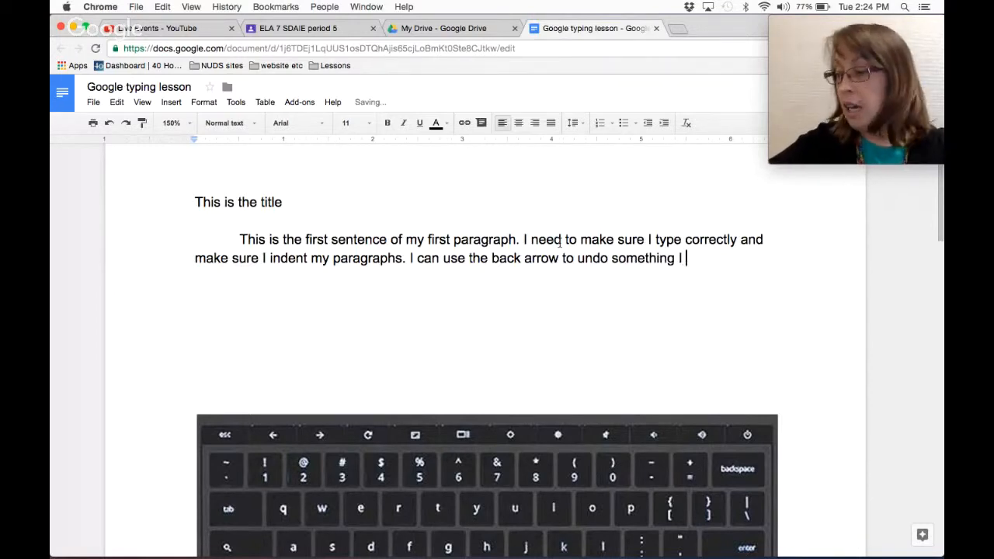
{"action": "type", "text": " wan"}
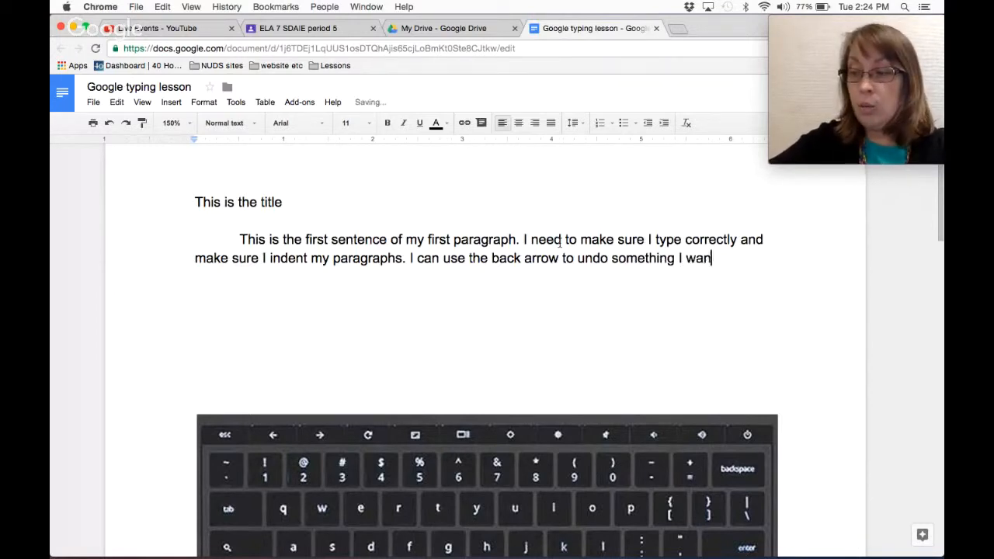
{"action": "type", "text": "t to re"}
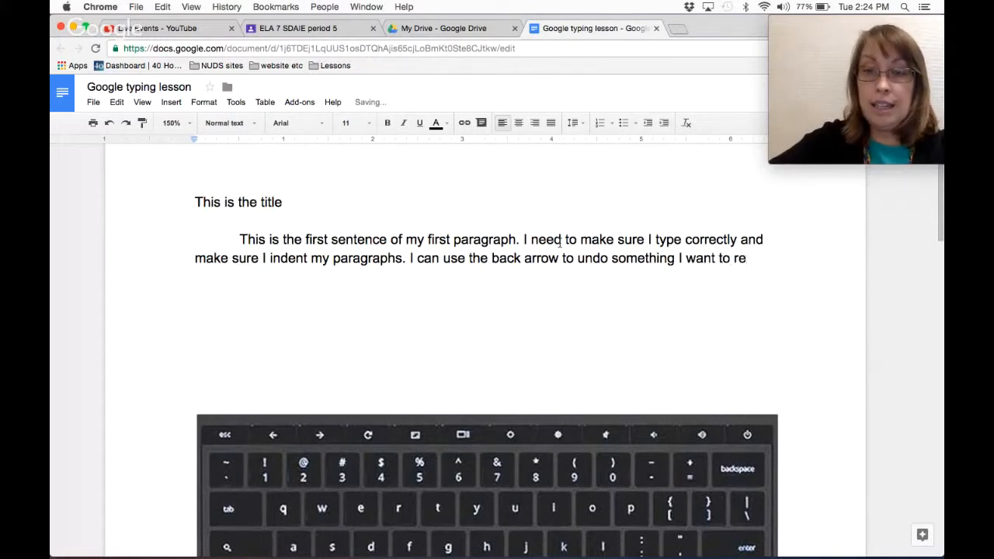
{"action": "key", "text": "BackSpace"}
{"action": "key", "text": "BackSpace"}
{"action": "key", "text": "BackSpace"}
{"action": "key", "text": "BackSpace"}
{"action": "key", "text": "BackSpace"}
{"action": "key", "text": "BackSpace"}
{"action": "key", "text": "BackSpace"}
{"action": "key", "text": "BackSpace"}
{"action": "key", "text": "BackSpace"}
{"action": "key", "text": "BackSpace"}
{"action": "key", "text": "BackSpace"}
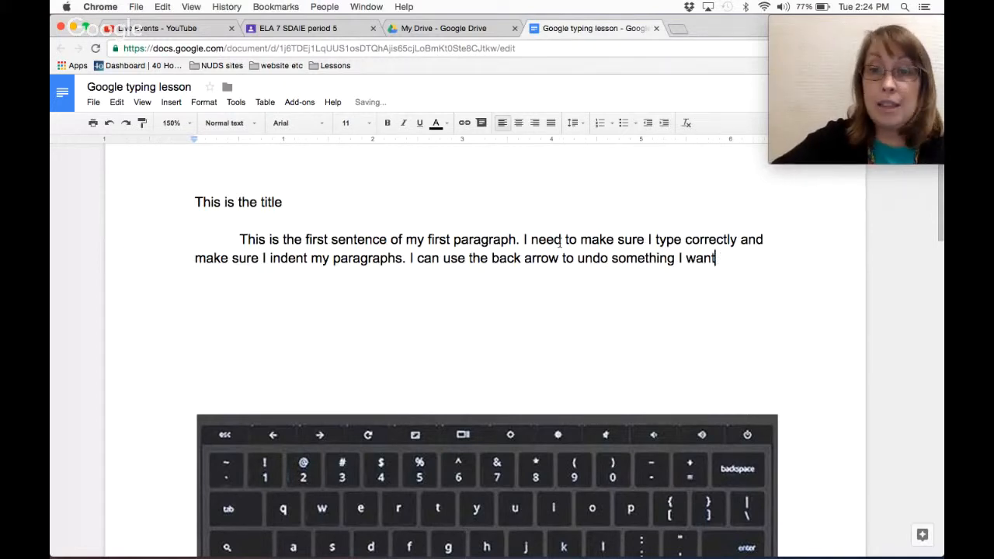
{"action": "type", "text": "erased."}
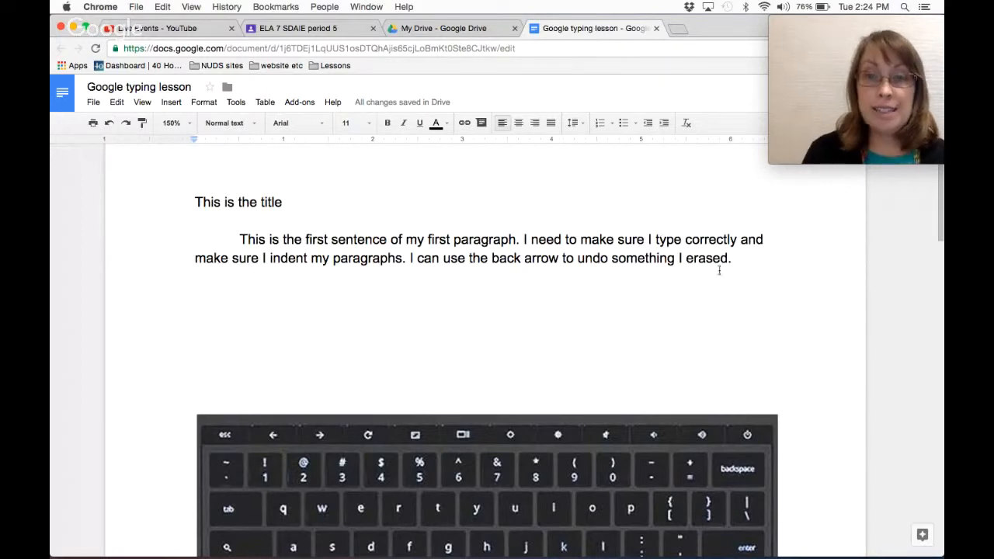
{"action": "mouse_move", "coordinate": [732, 259]}
{"action": "left_mouse_down"}
{"action": "mouse_move", "coordinate": [202, 229]}
{"action": "mouse_move", "coordinate": [674, 239]}
{"action": "left_mouse_up"}
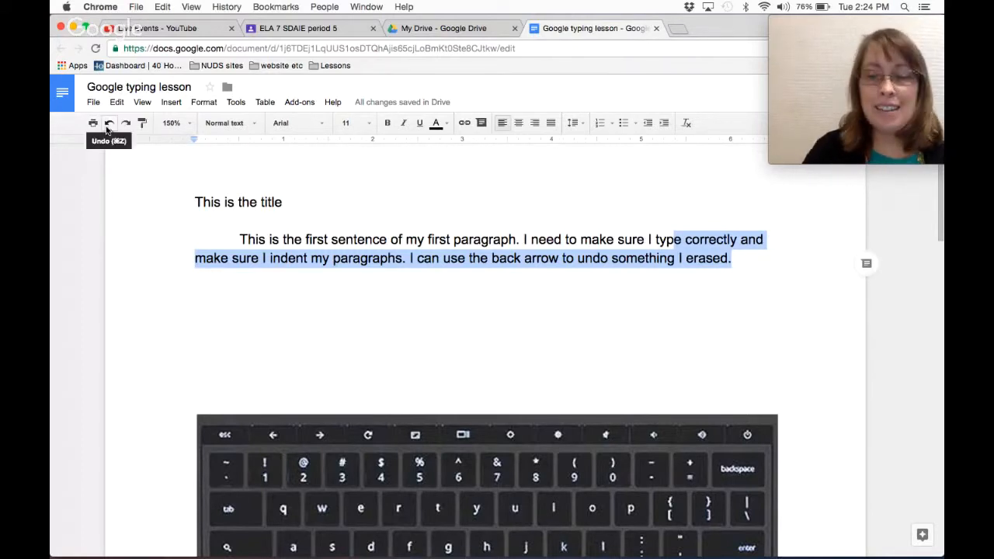
{"action": "key", "text": "BackSpace"}
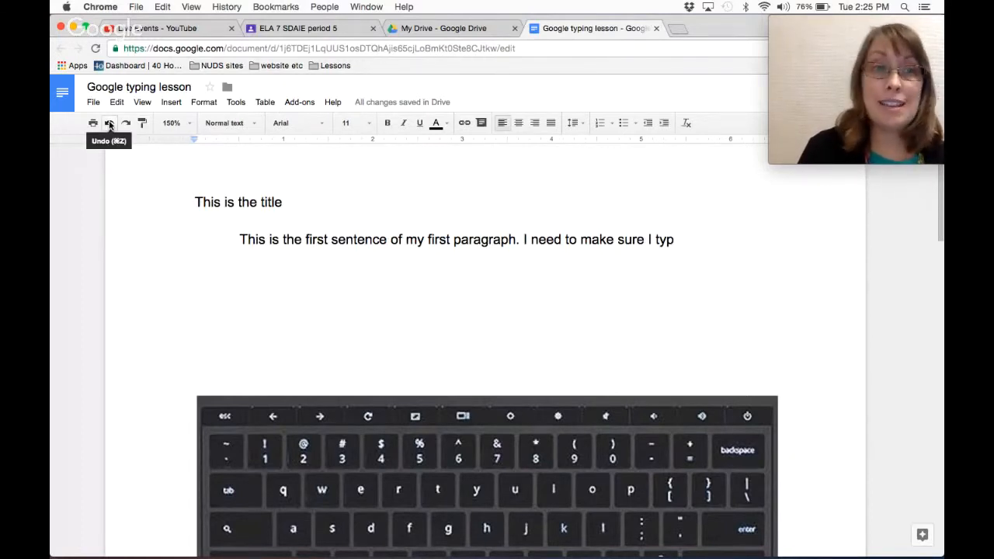
{"action": "left_click", "coordinate": [110, 125]}
{"action": "left_click", "coordinate": [755, 256]}
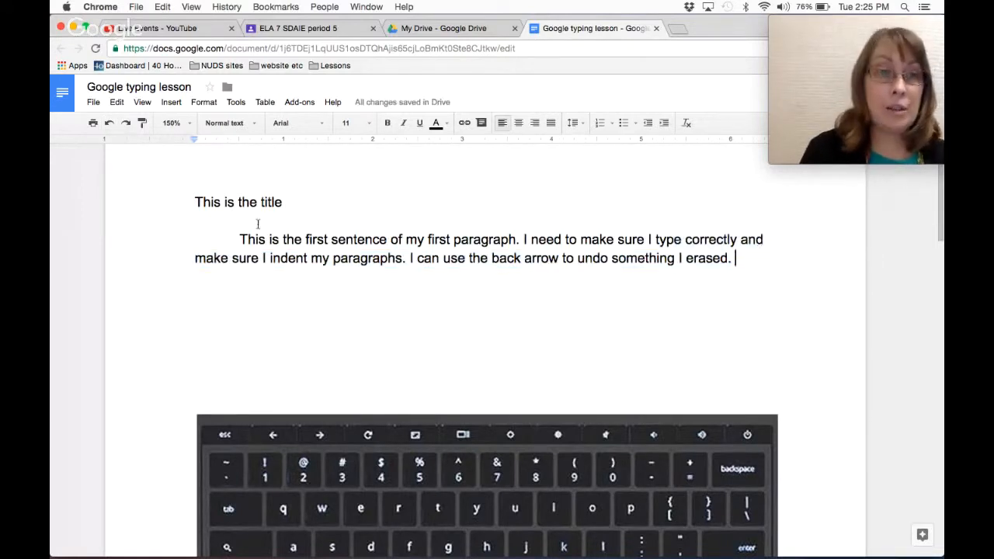
{"action": "left_click", "coordinate": [124, 128]}
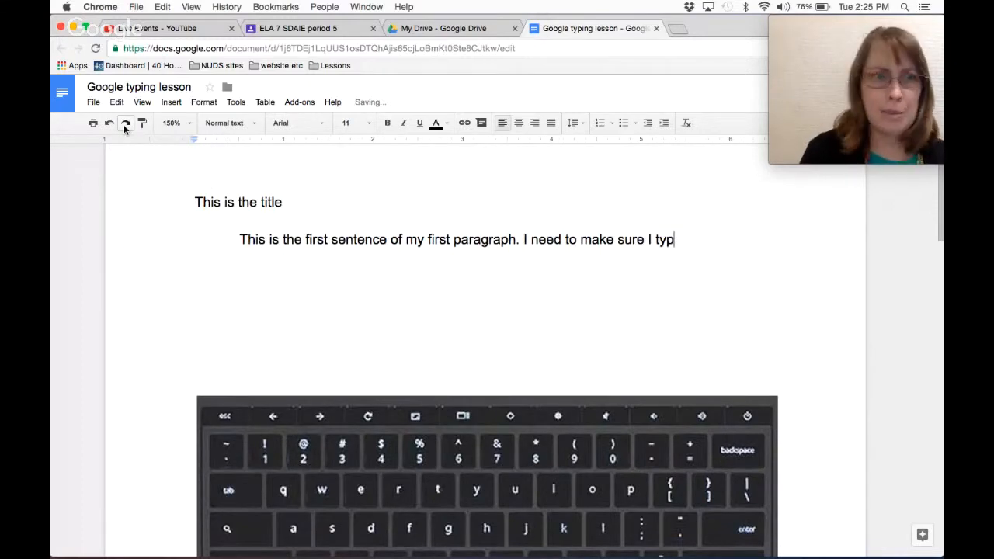
{"action": "left_click", "coordinate": [109, 123]}
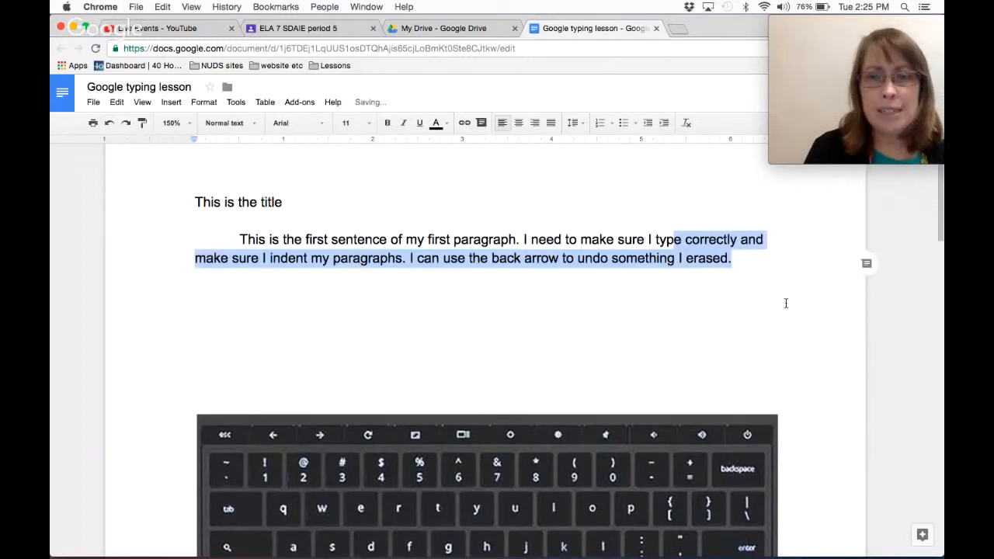
{"action": "left_click", "coordinate": [752, 258]}
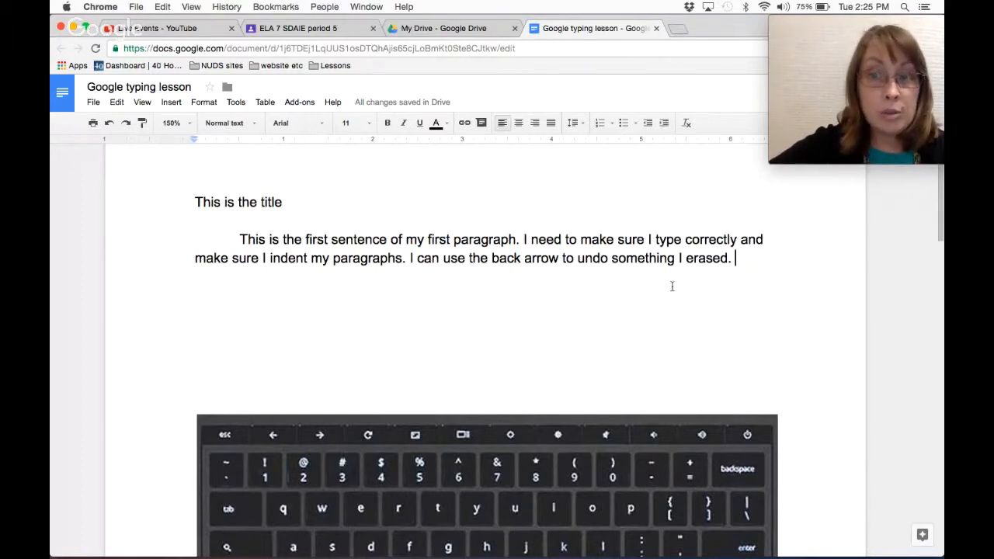
Start a new line after the end of the first paragraph.
{"action": "scroll", "coordinate": [671, 286], "scroll_direction": "down", "scroll_amount": 4}
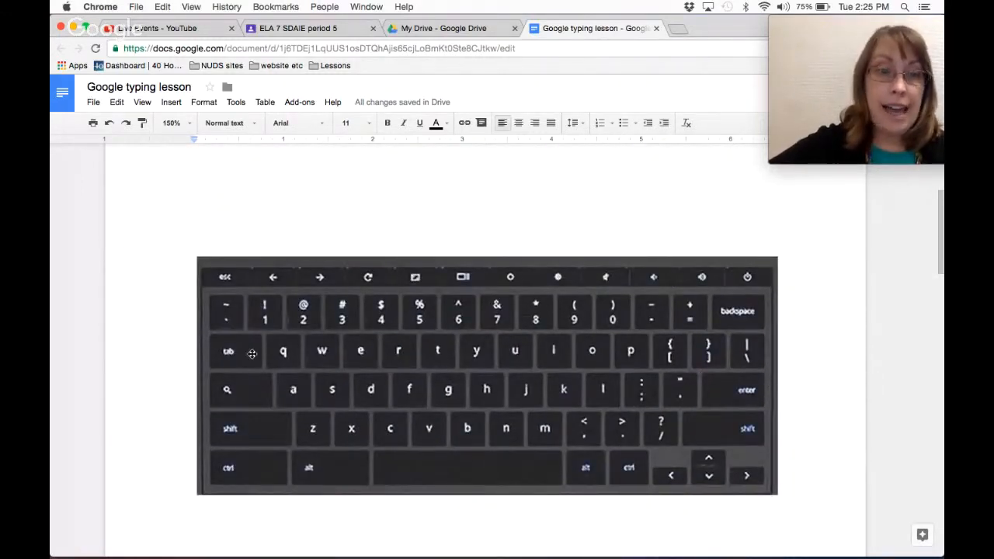
{"action": "scroll", "coordinate": [229, 360], "scroll_direction": "up", "scroll_amount": 3}
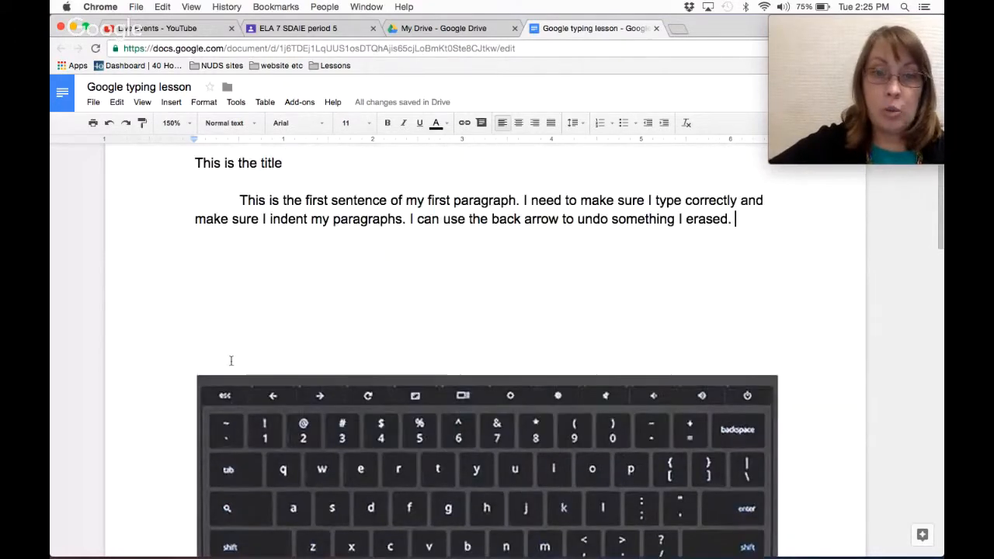
{"action": "key", "text": "Return"}
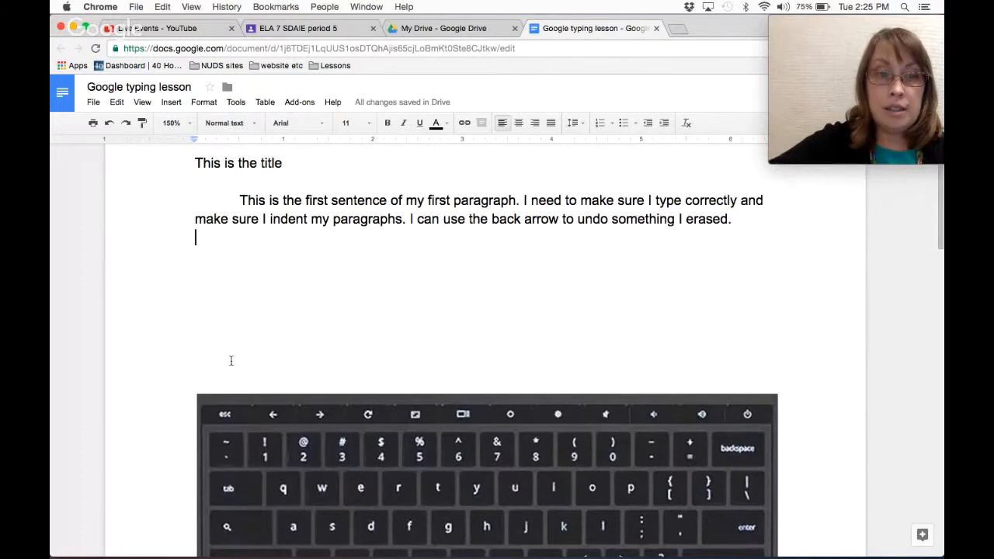
Indent the new line and type 'This is my second paragraph.'.
{"action": "key", "text": "Tab"}
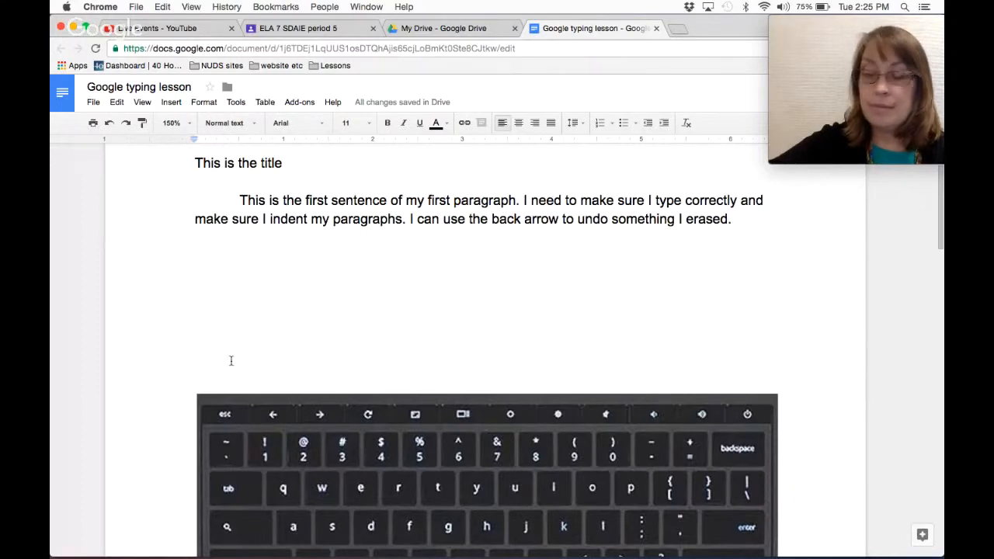
{"action": "type", "text": "This "}
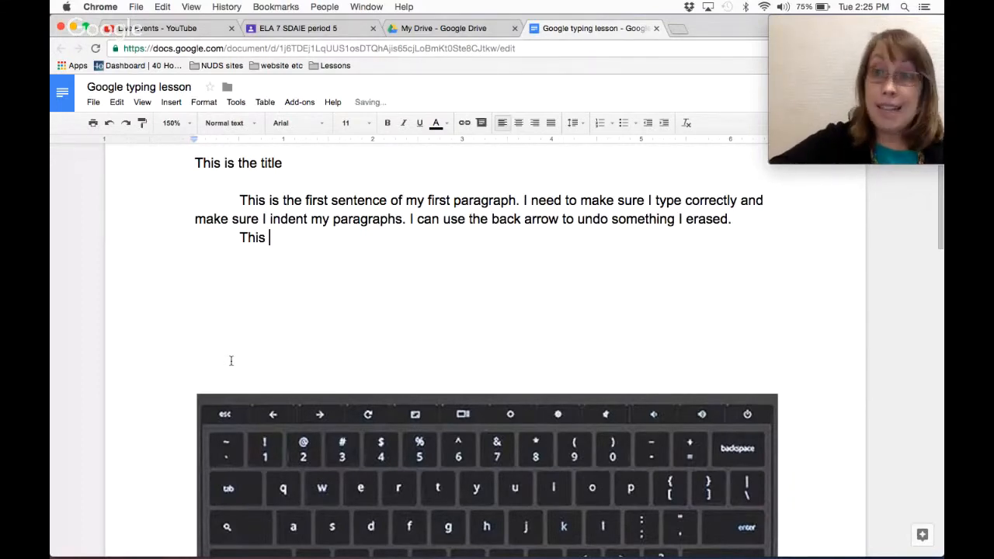
{"action": "type", "text": "is "}
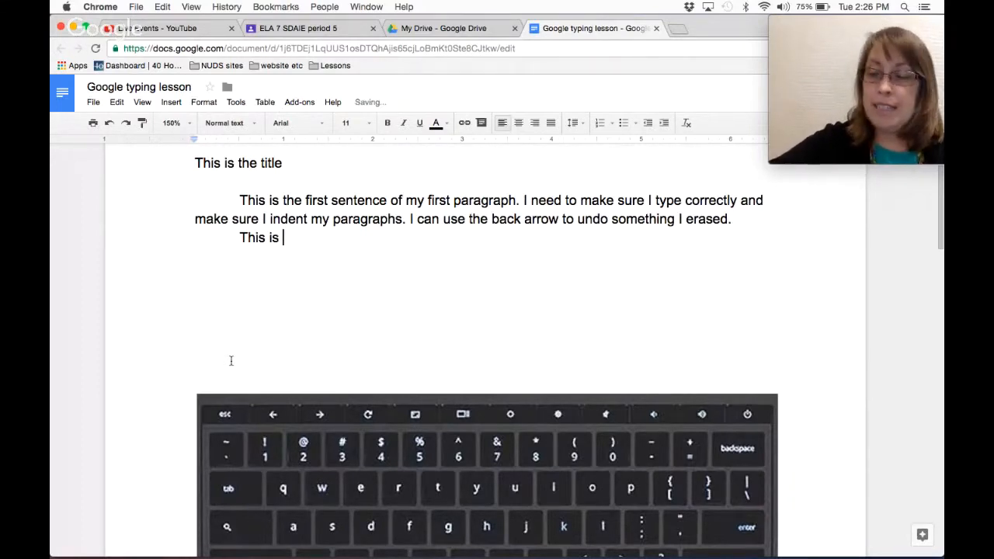
{"action": "type", "text": "my secod p"}
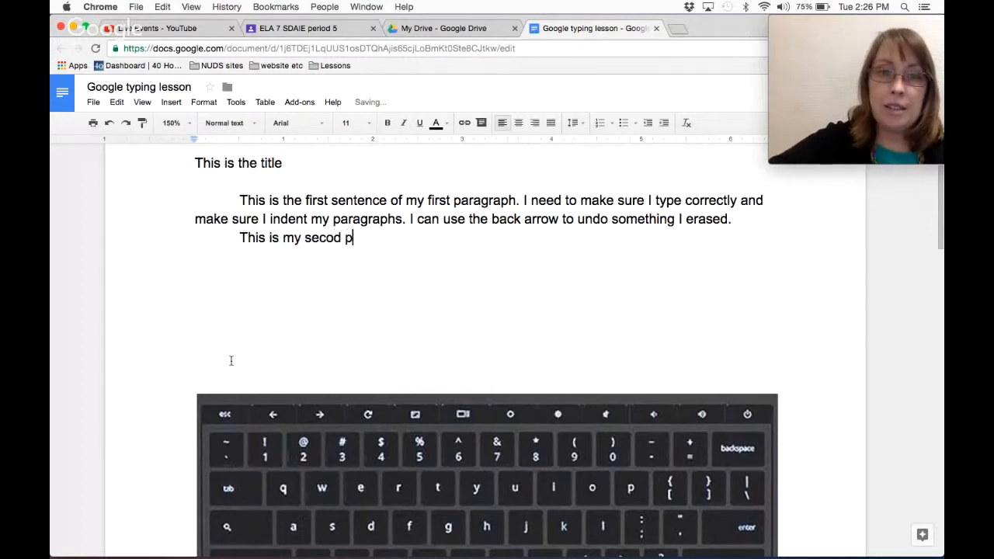
{"action": "key", "text": "BackSpace"}
{"action": "key", "text": "BackSpace"}
{"action": "key", "text": "BackSpace"}
{"action": "type", "text": "nd para"}
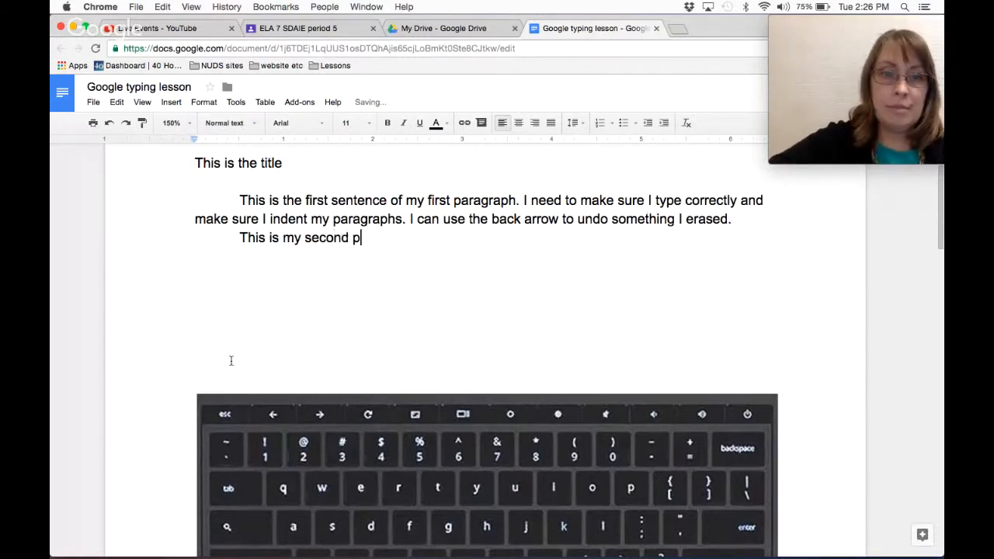
{"action": "type", "text": "graph."}
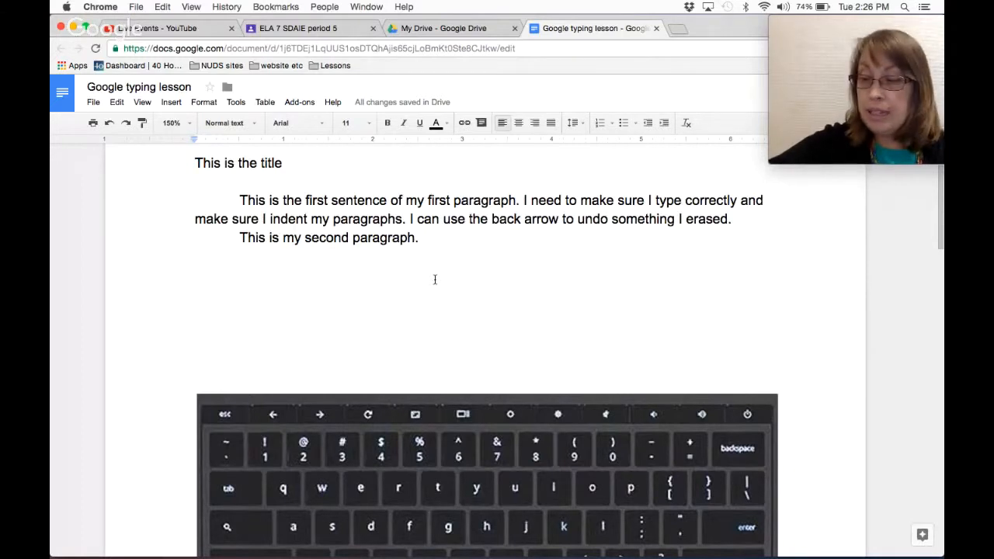
Add 'I tap the enter key to move down one space and tap the tab key to indent.'.
{"action": "type", "text": "I "}
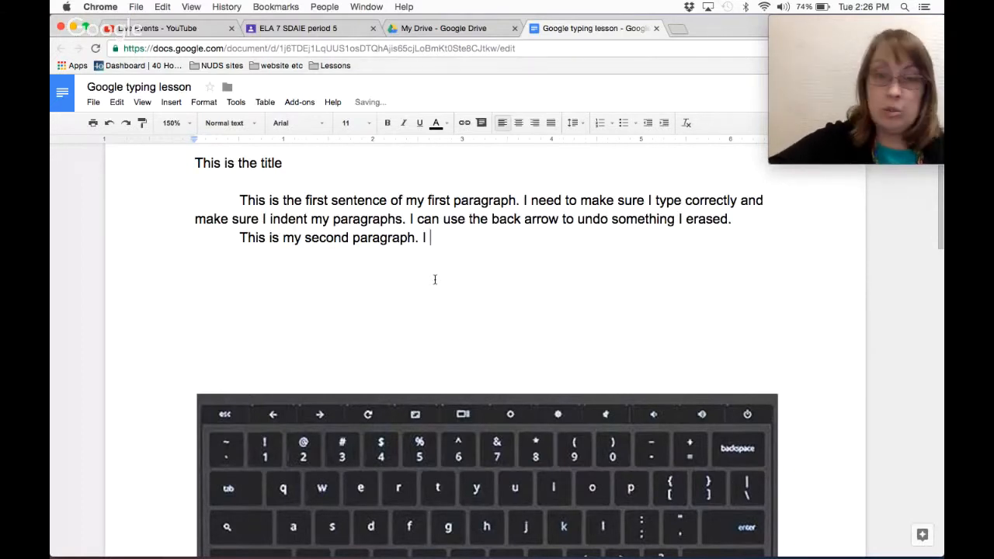
{"action": "type", "text": "tap "}
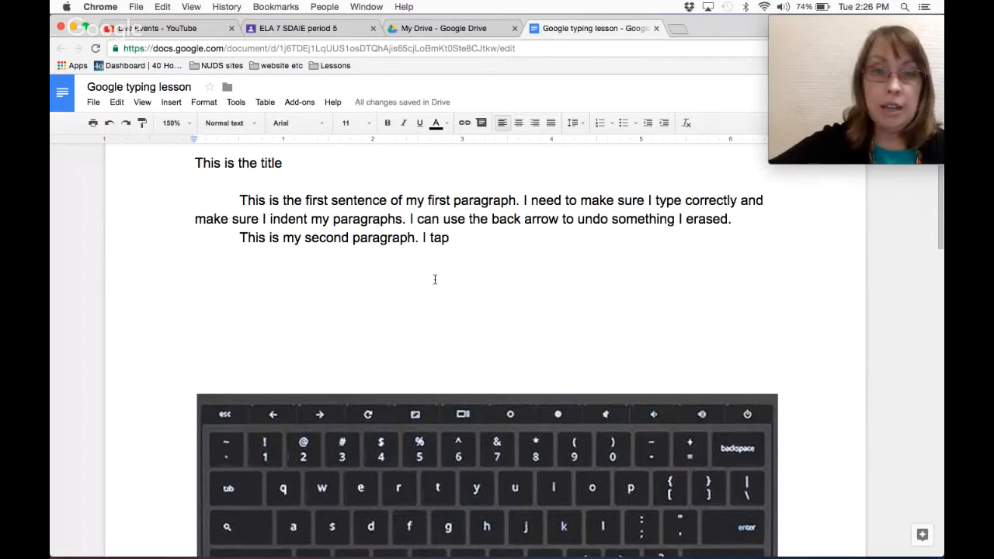
{"action": "type", "text": "the enter "}
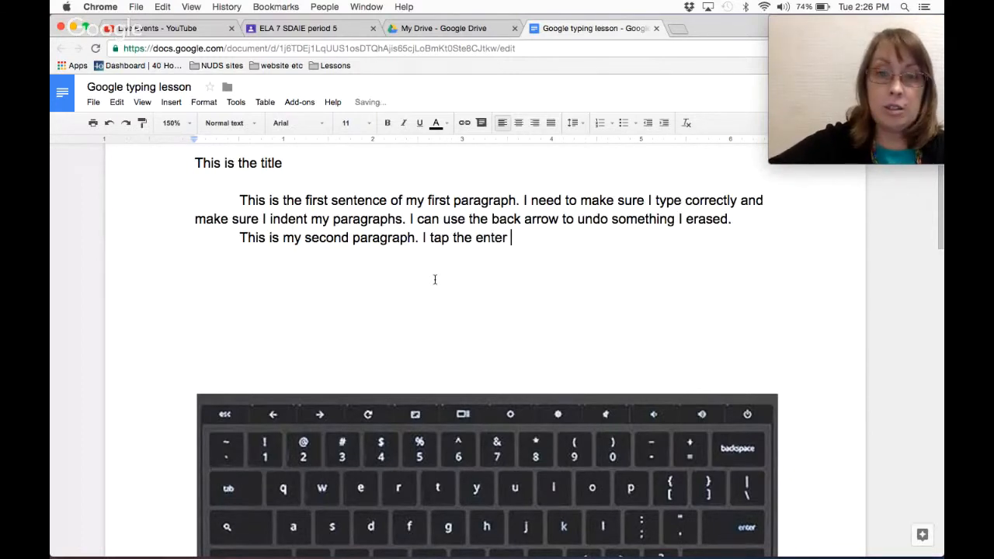
{"action": "type", "text": "key to move do"}
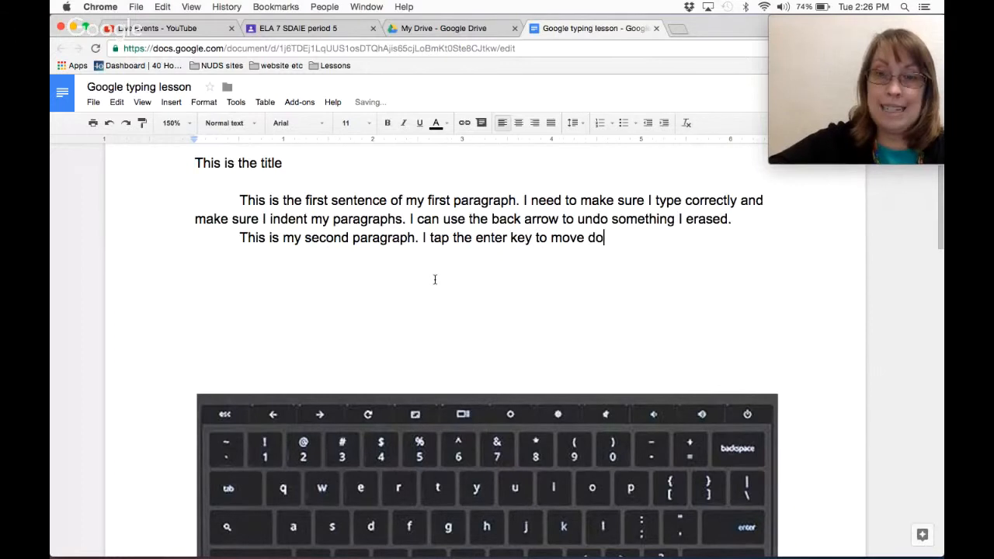
{"action": "type", "text": "wn once."}
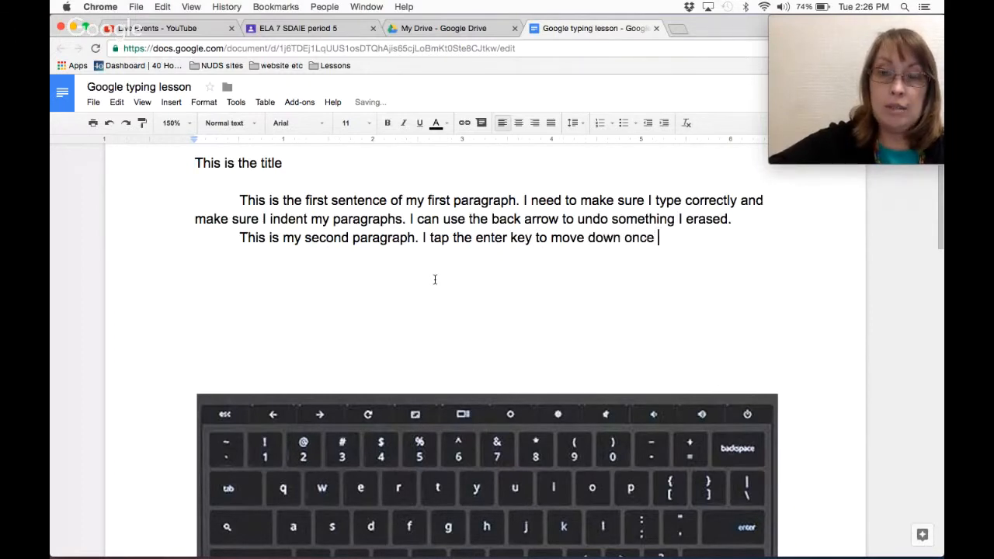
{"action": "key", "text": "BackSpace"}
{"action": "key", "text": "BackSpace"}
{"action": "key", "text": "BackSpace"}
{"action": "type", "text": "e "}
{"action": "type", "text": "spac"}
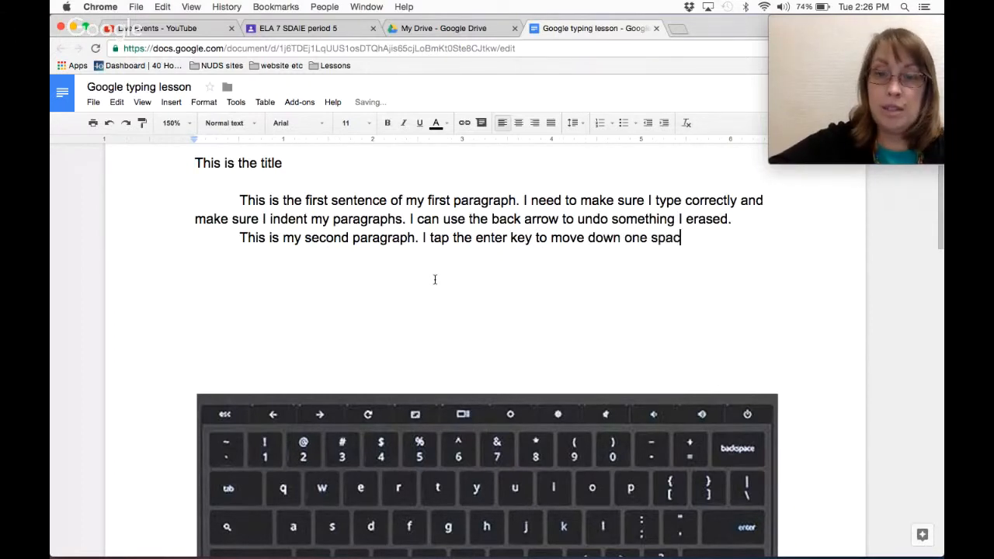
{"action": "type", "text": "e and "}
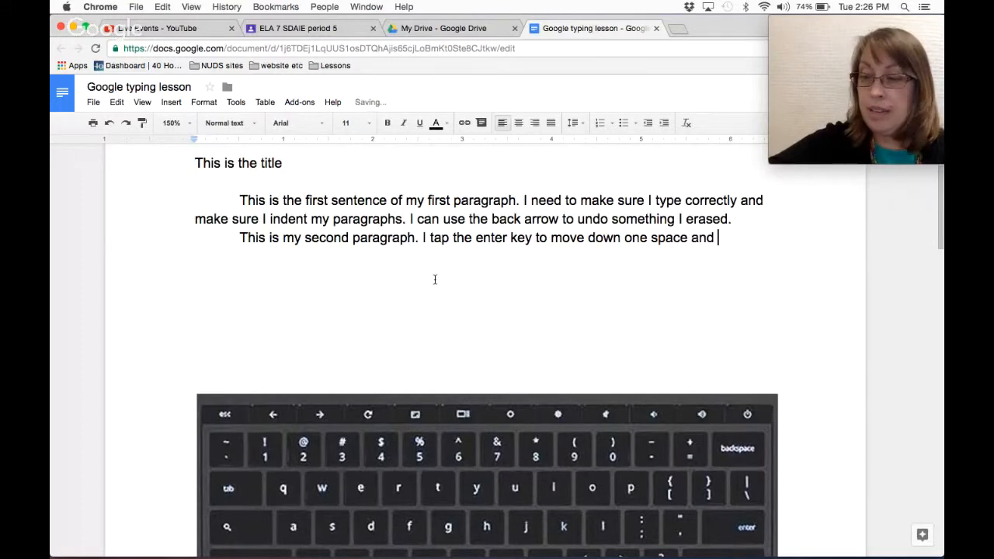
{"action": "type", "text": "tap te ta"}
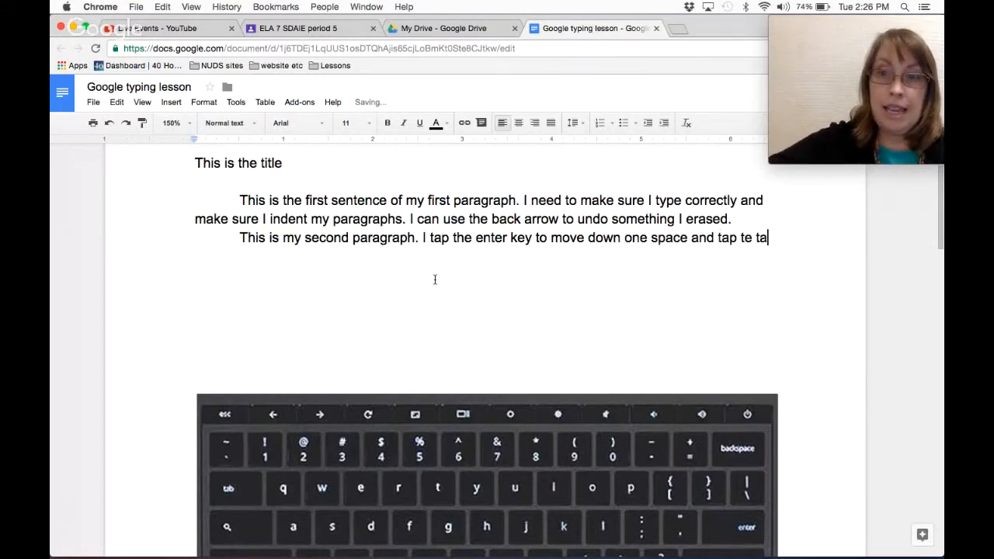
{"action": "key", "text": "BackSpace"}
{"action": "key", "text": "BackSpace"}
{"action": "key", "text": "BackSpace"}
{"action": "key", "text": "BackSpace"}
{"action": "key", "text": "BackSpace"}
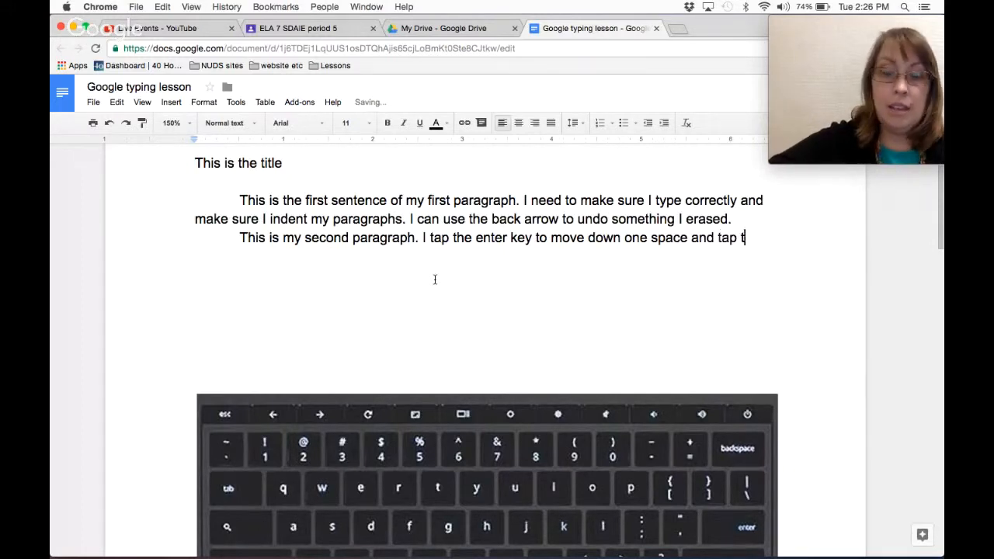
{"action": "type", "text": "the tab"}
{"action": "type", "text": " key t"}
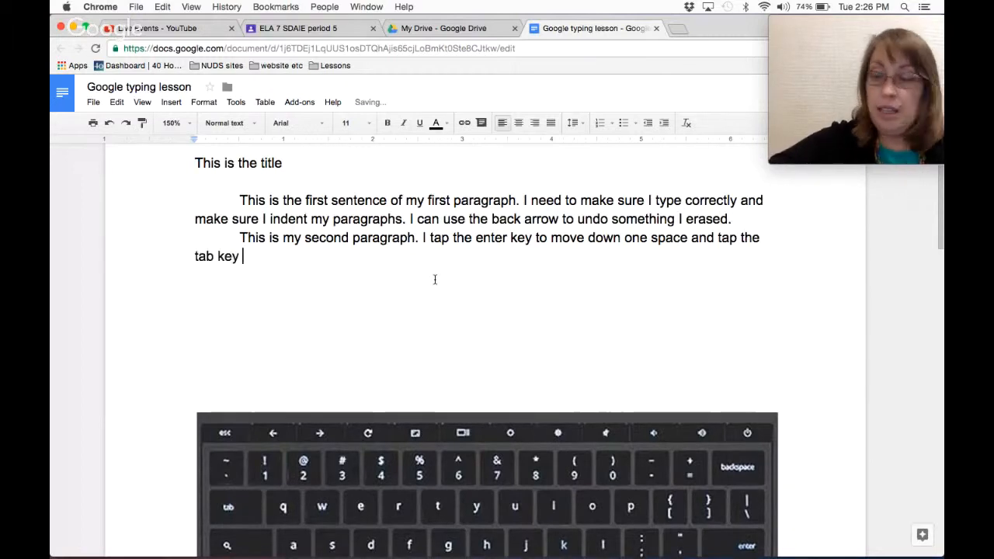
{"action": "type", "text": "o in"}
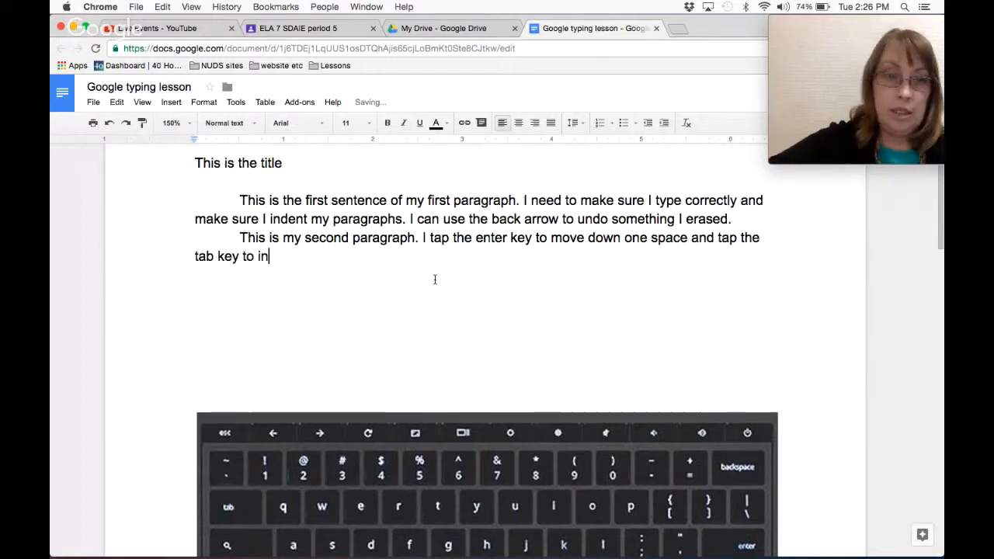
{"action": "type", "text": "ent"}
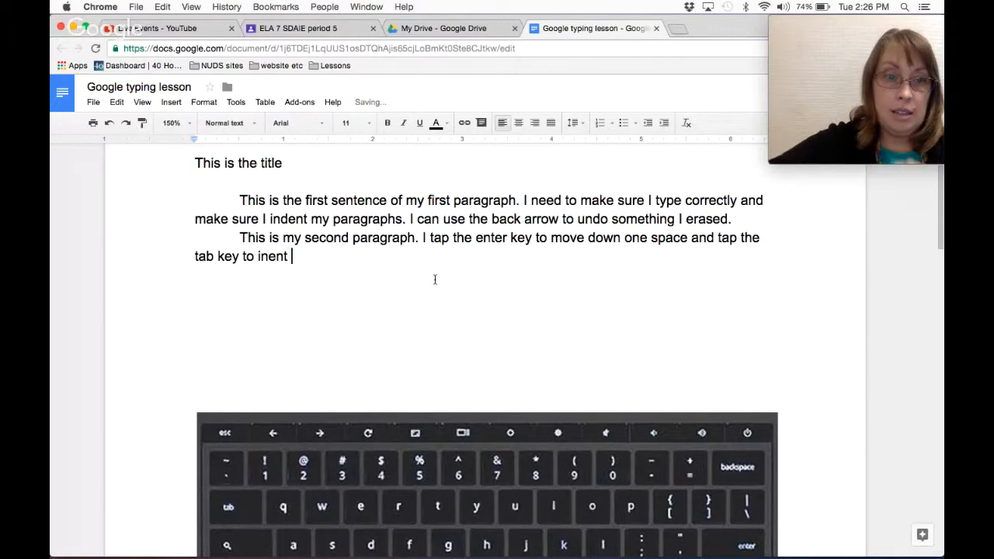
{"action": "key", "text": "BackSpace"}
{"action": "key", "text": "BackSpace"}
{"action": "key", "text": "BackSpace"}
{"action": "key", "text": "BackSpace"}
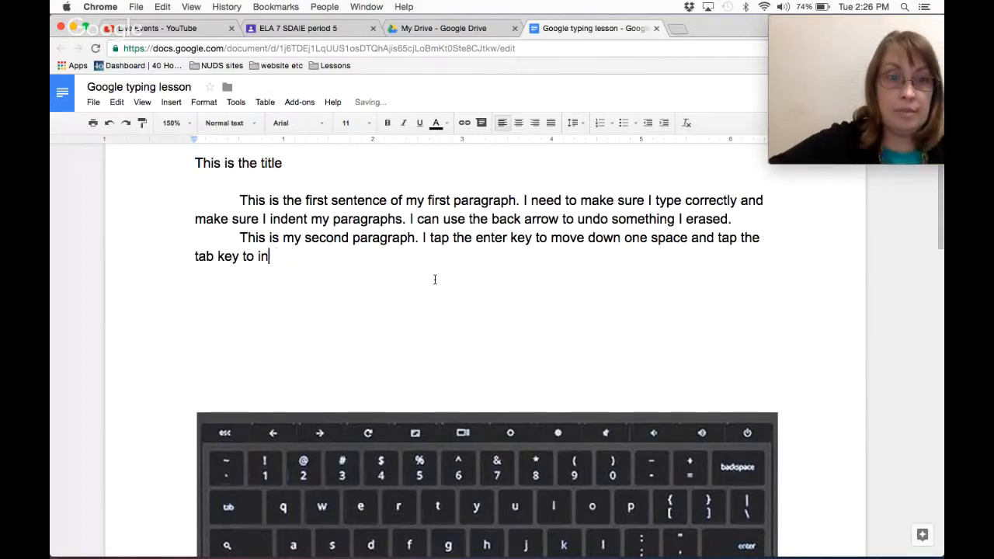
{"action": "type", "text": "dent."}
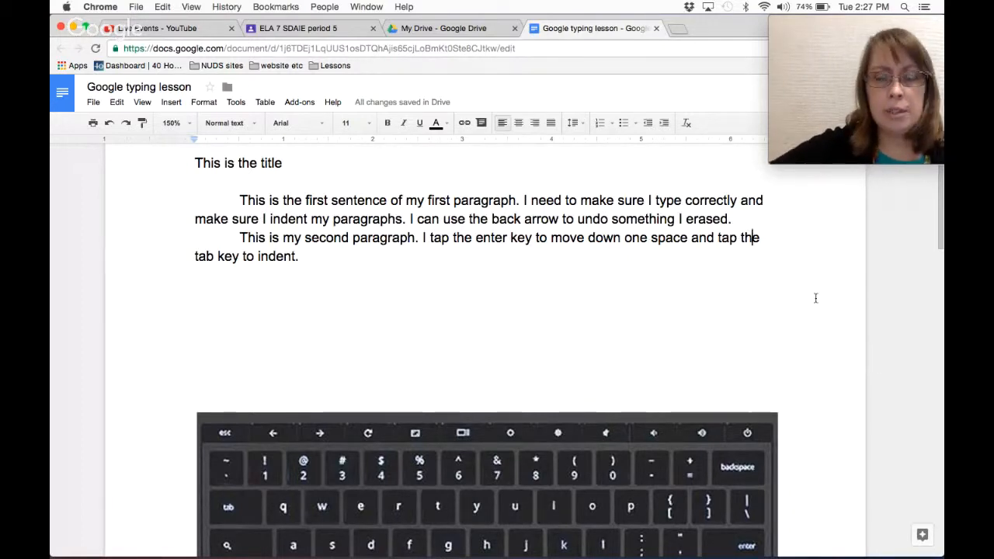
Shorten 'the' to 'te' and start an empty line below the second paragraph.
{"action": "key", "text": "BackSpace"}
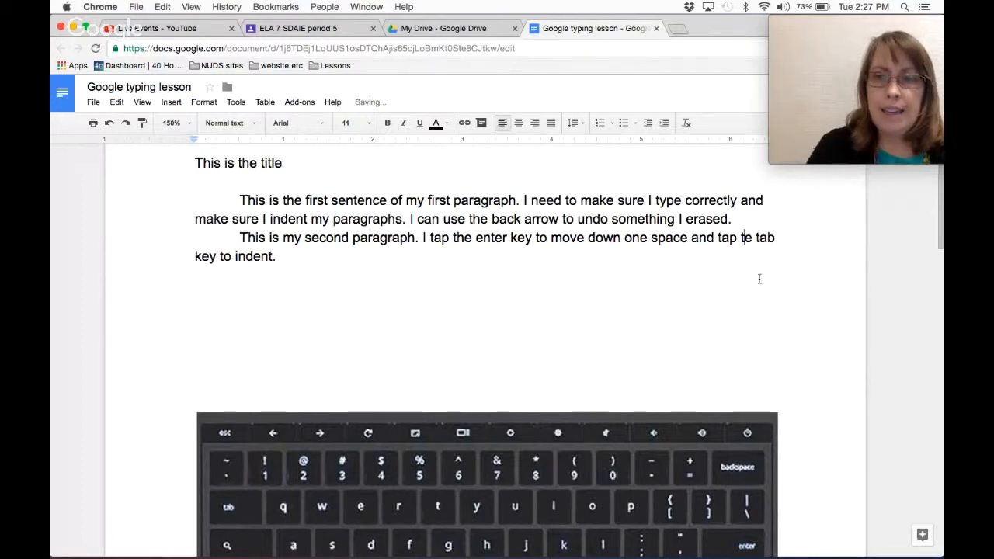
{"action": "left_click", "coordinate": [739, 265]}
{"action": "key", "text": "Return"}
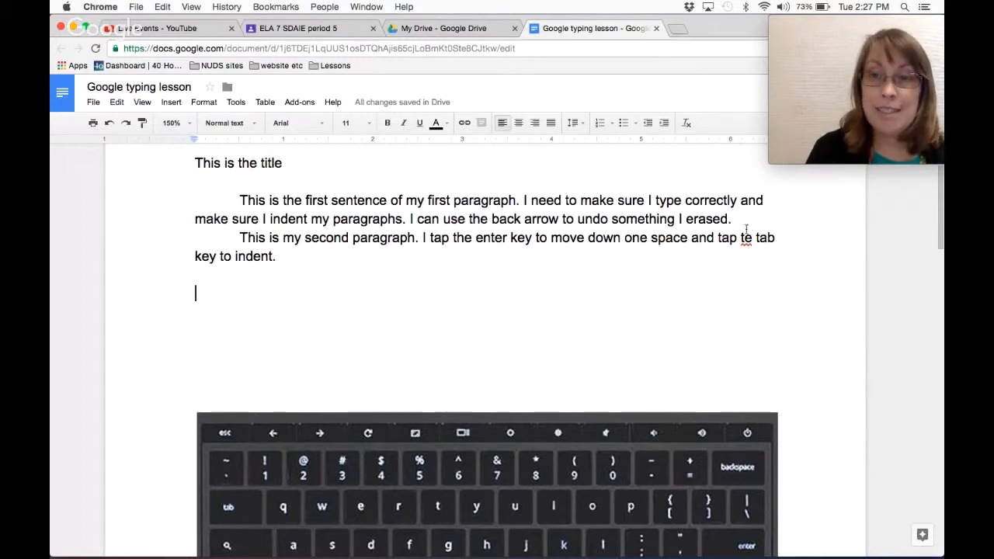
Correct the misspelled 'te' to 'the' using the spelling suggestion.
{"action": "left_click", "coordinate": [743, 238]}
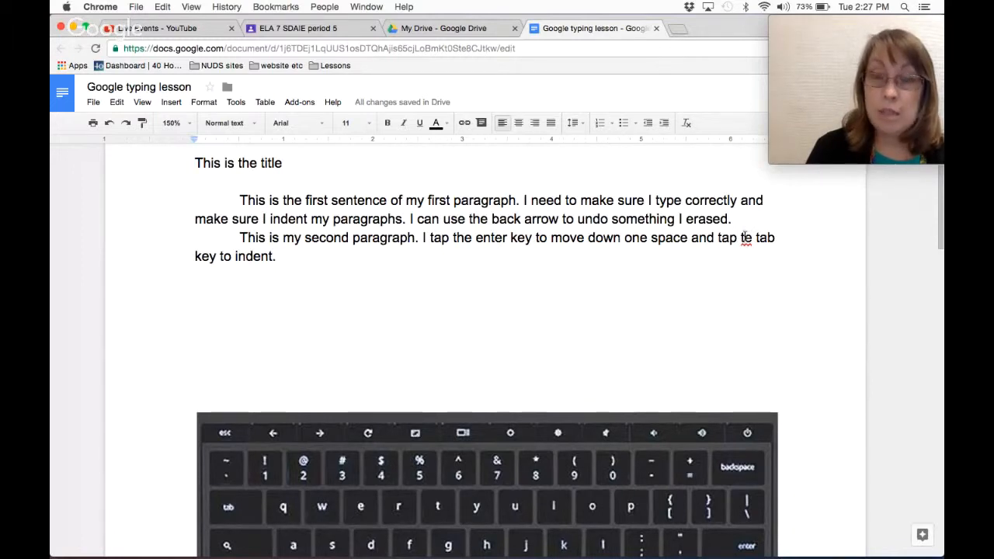
{"action": "right_click", "coordinate": [743, 238]}
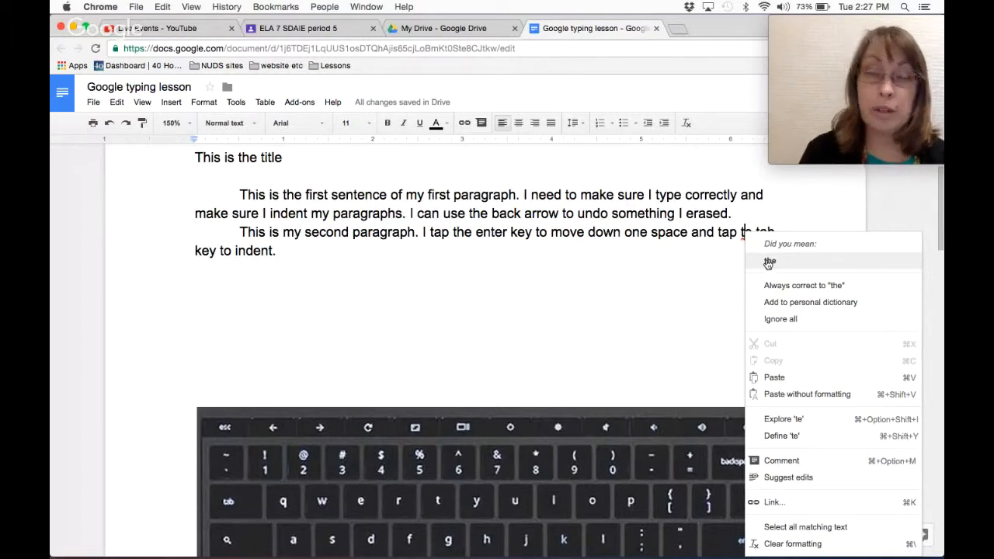
{"action": "left_click", "coordinate": [769, 264]}
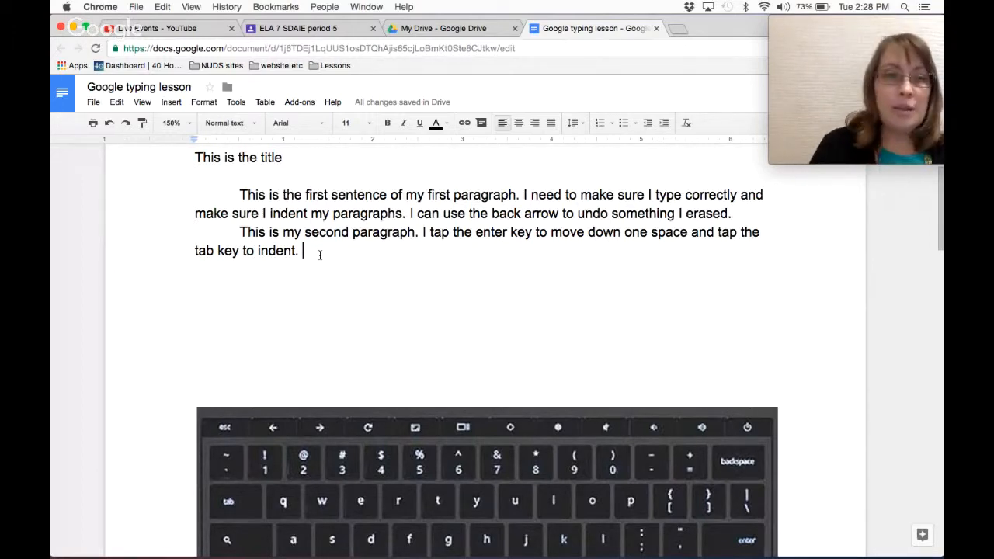
Center-align the 'This is the title' line above the two indented paragraphs.
{"action": "scroll", "coordinate": [319, 255], "scroll_direction": "up", "scroll_amount": 1}
{"action": "scroll", "coordinate": [319, 255], "scroll_direction": "up", "scroll_amount": 3}
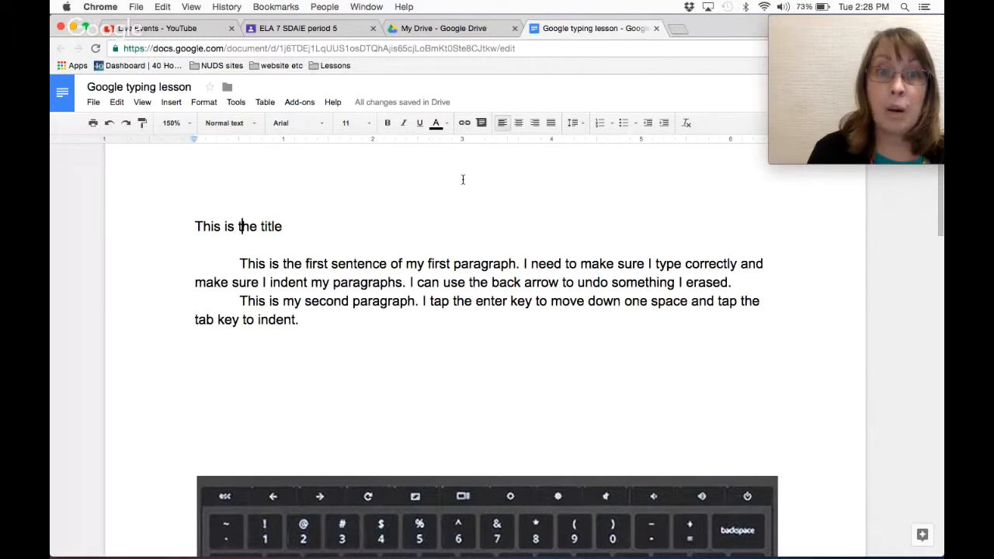
{"action": "left_click", "coordinate": [518, 125]}
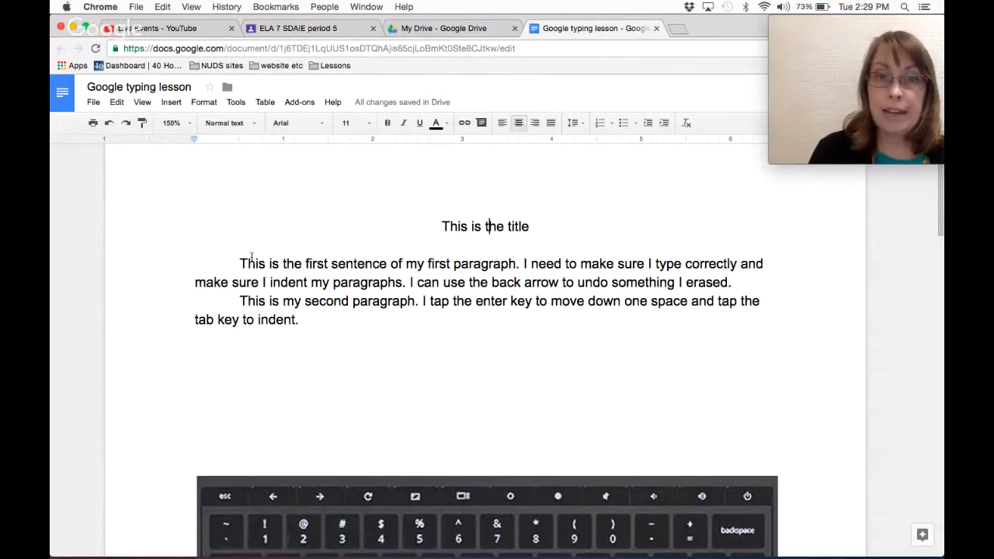
{"action": "left_click_drag", "start_coordinate": [240, 262], "coordinate": [314, 319]}
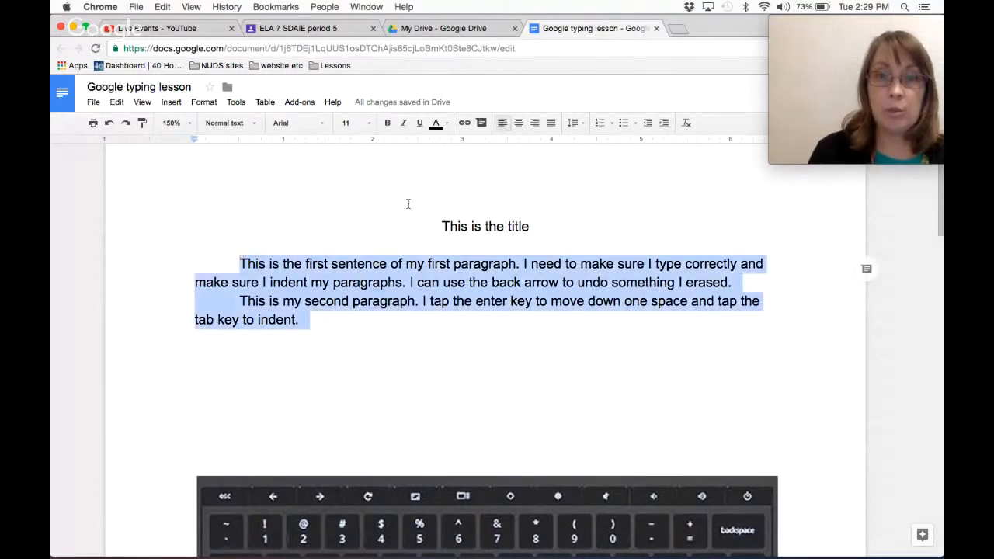
{"action": "left_click", "coordinate": [518, 122]}
{"action": "left_click", "coordinate": [475, 362]}
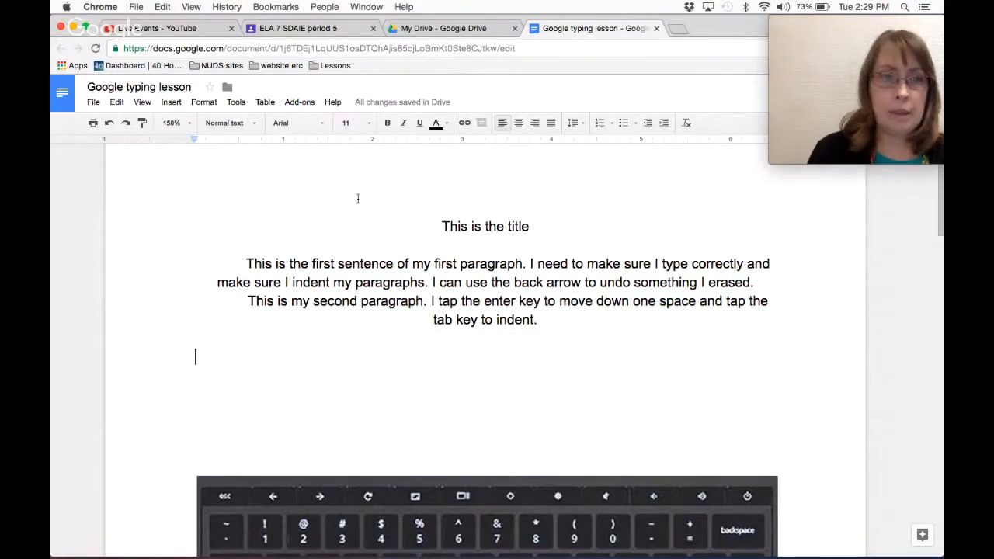
{"action": "left_click", "coordinate": [109, 123]}
{"action": "left_click", "coordinate": [229, 368]}
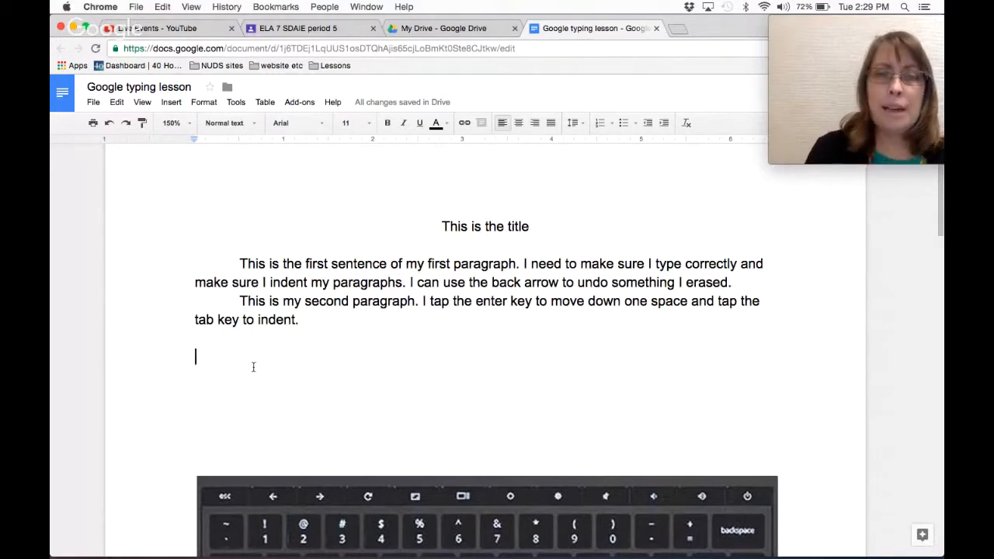
{"action": "scroll", "coordinate": [254, 367], "scroll_direction": "down", "scroll_amount": 15}
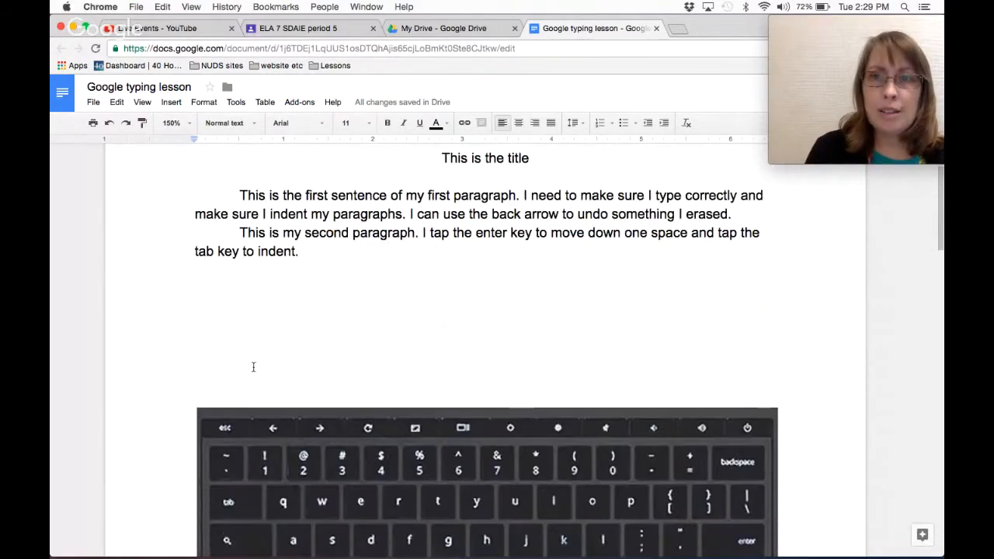
{"action": "scroll", "coordinate": [253, 366], "scroll_direction": "down", "scroll_amount": 6}
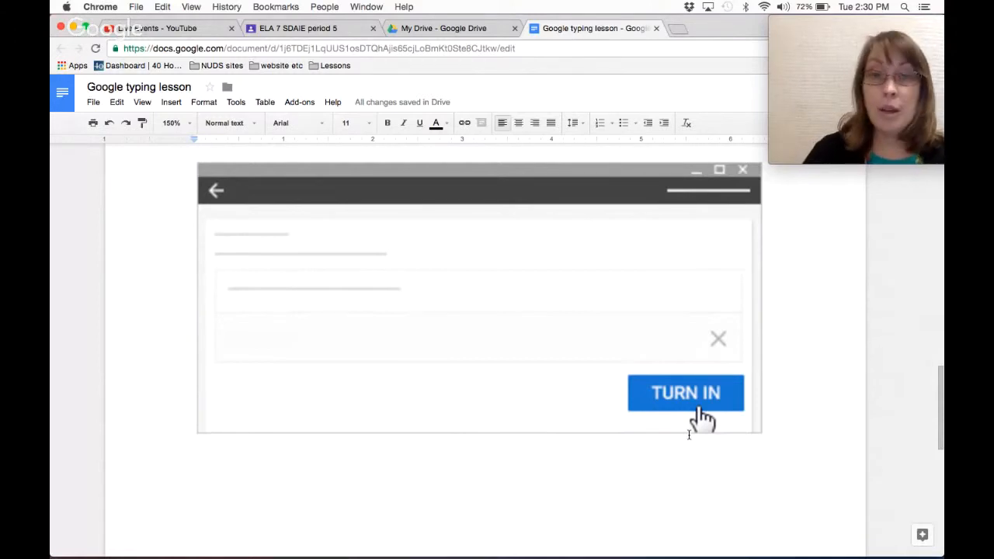
{"action": "scroll", "coordinate": [612, 321], "scroll_direction": "up", "scroll_amount": 5}
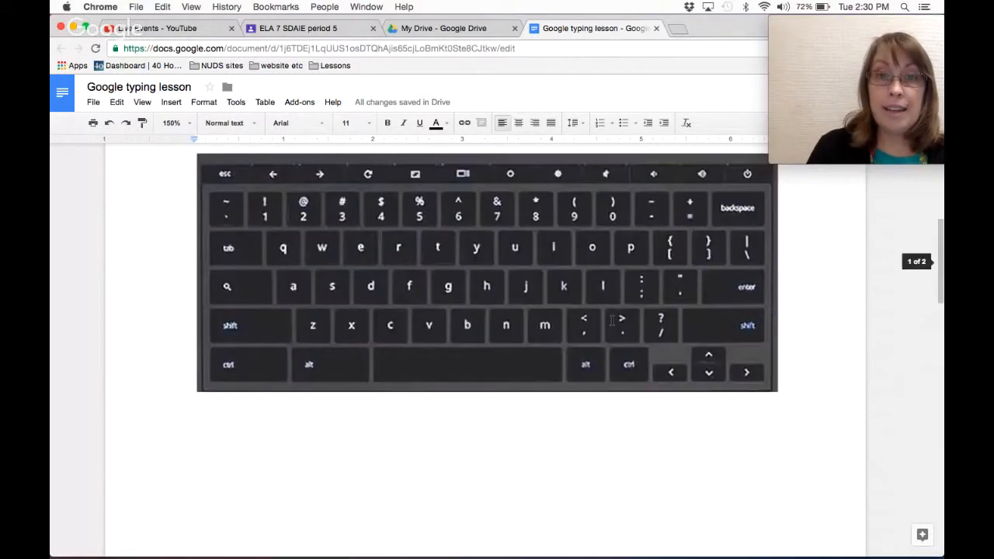
{"action": "scroll", "coordinate": [612, 320], "scroll_direction": "up", "scroll_amount": 5}
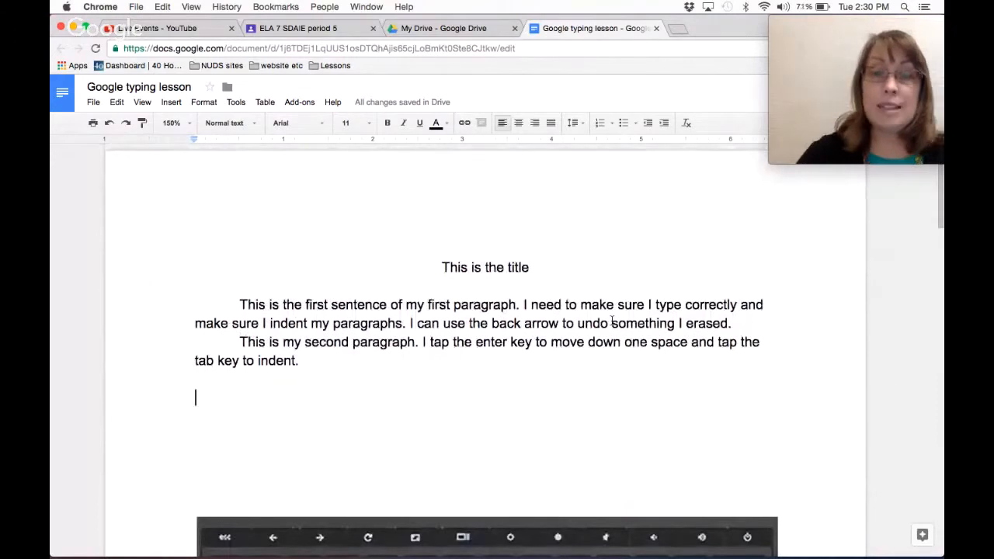